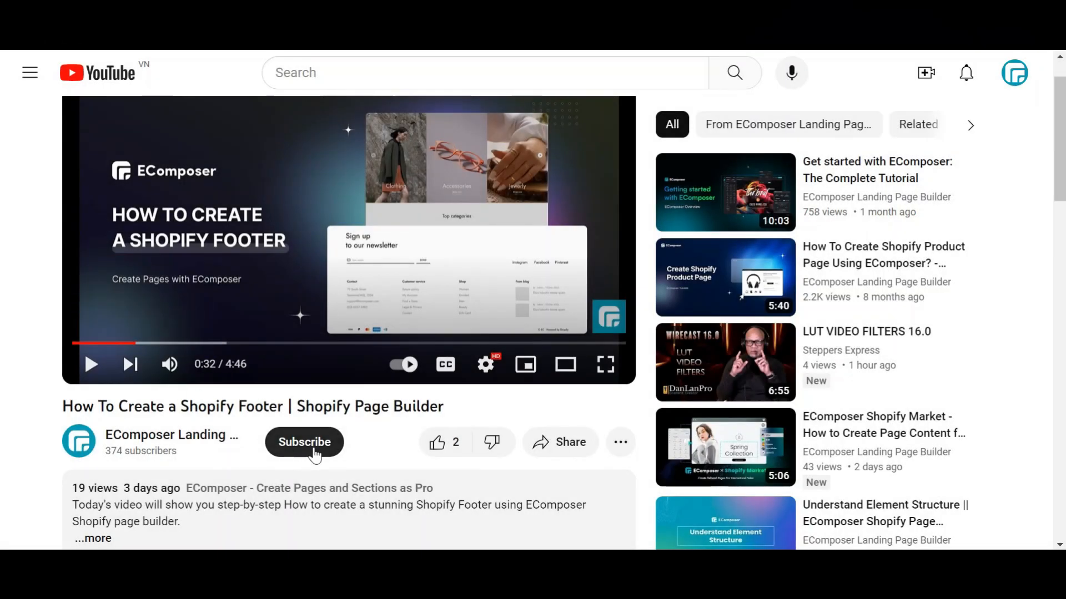
Subscribe to the video's channel and open the Shopify install link given in the expanded video description
left_click(314, 454)
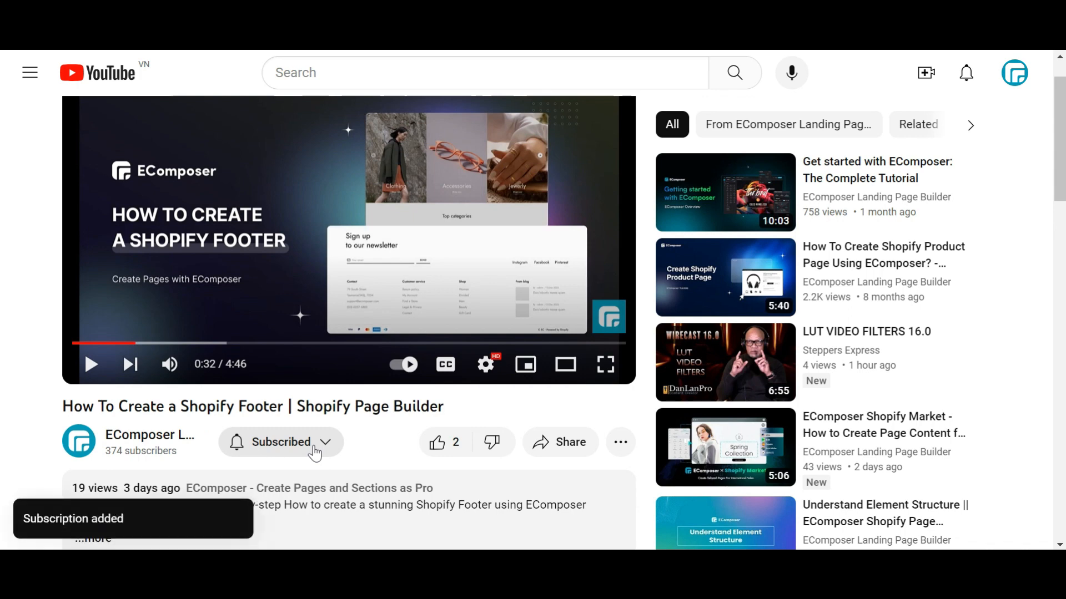
scroll(314, 454, "down", 3)
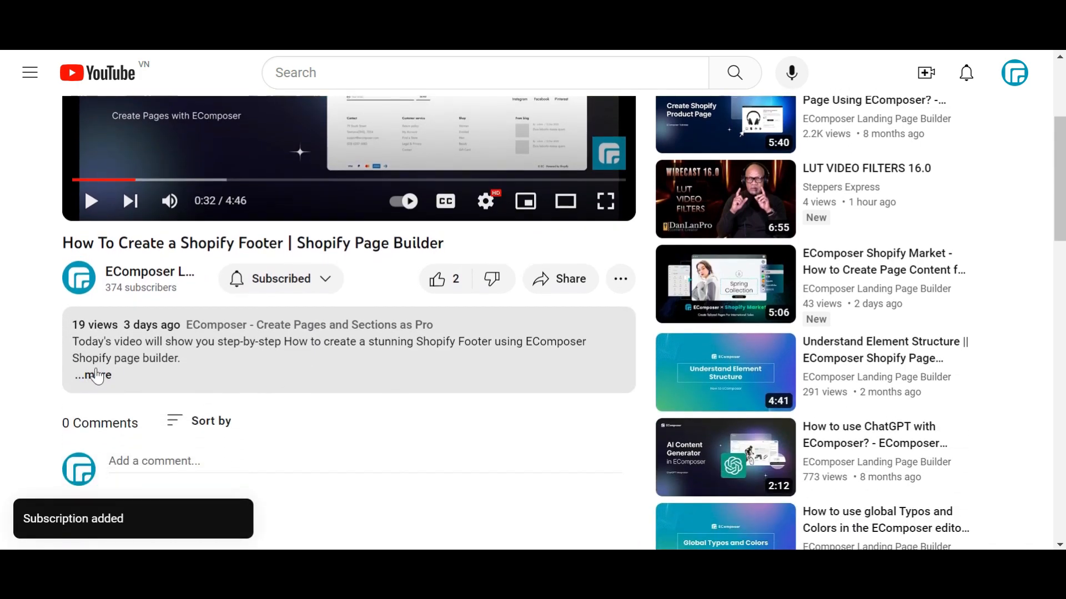
left_click(97, 375)
scroll(97, 376, "down", 2)
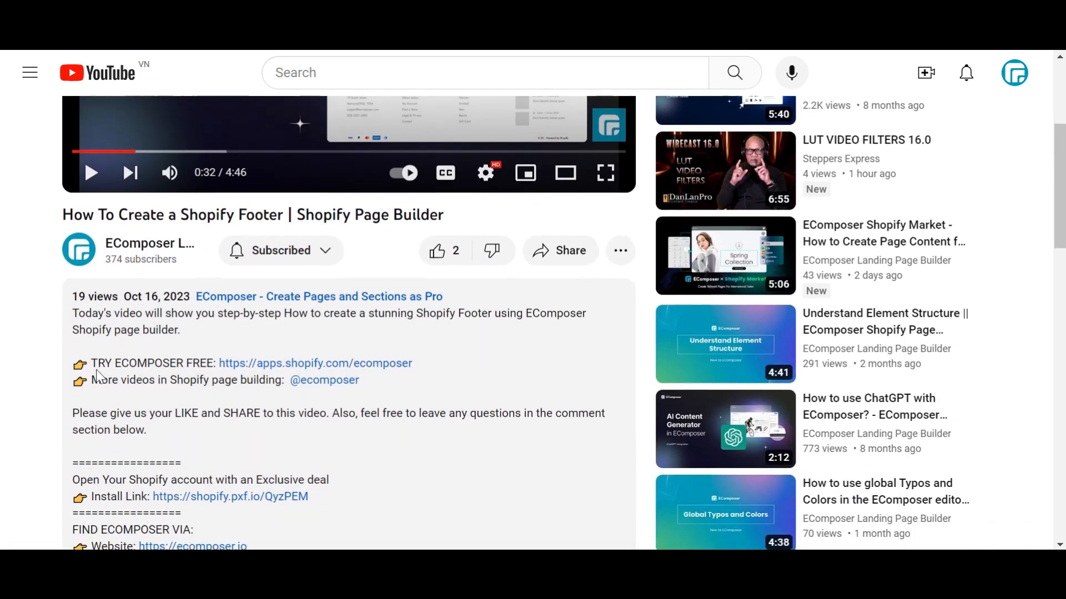
scroll(97, 376, "down", 3)
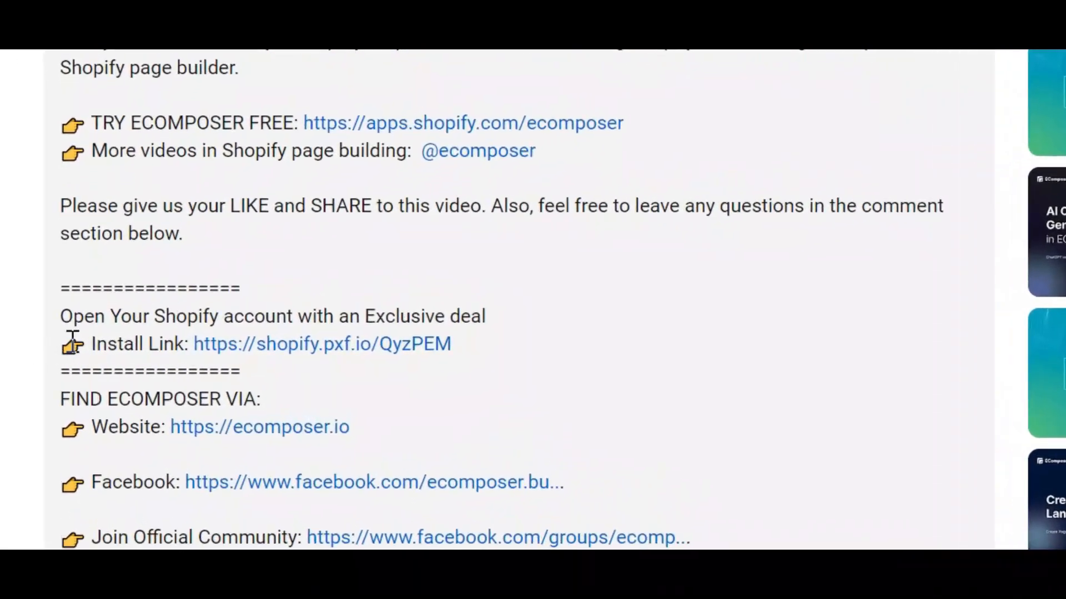
left_click(452, 349)
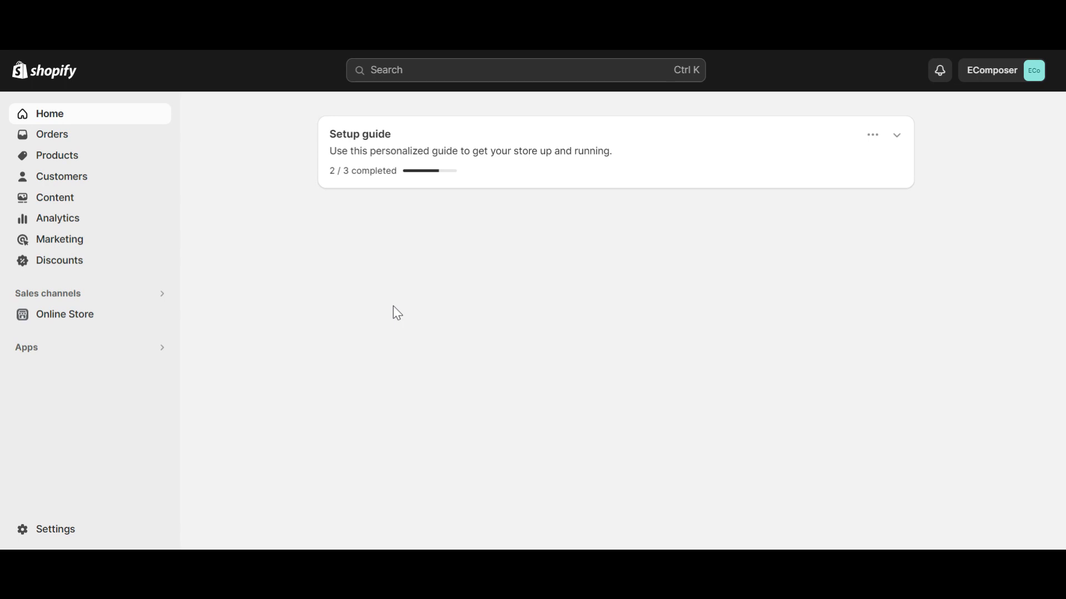
Open the installed EComposer Builder app from the Shopify admin and start building a page of type FAQs
left_click(162, 348)
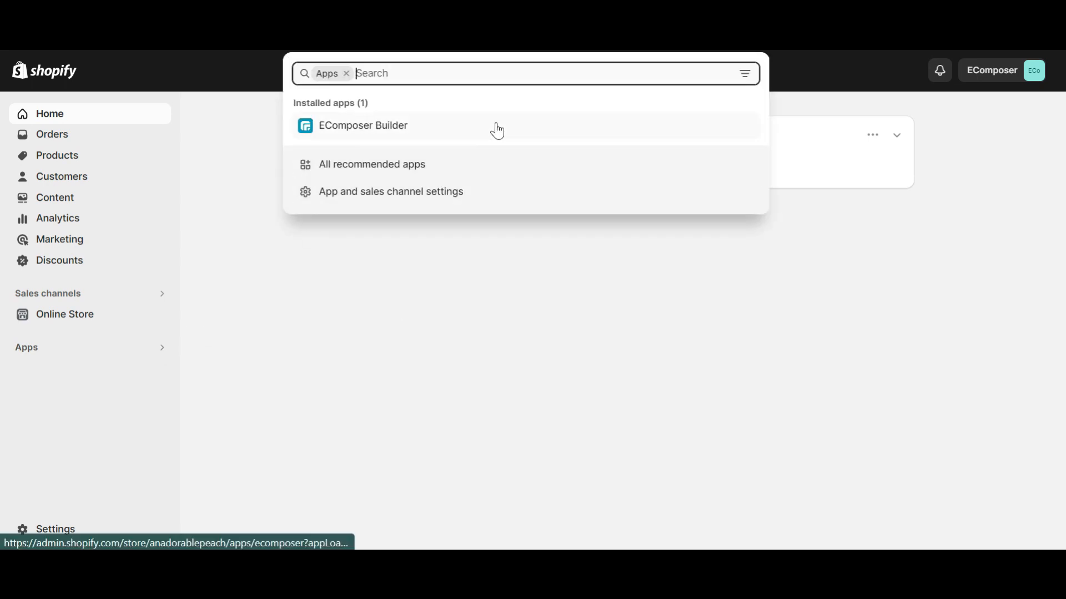
left_click(498, 131)
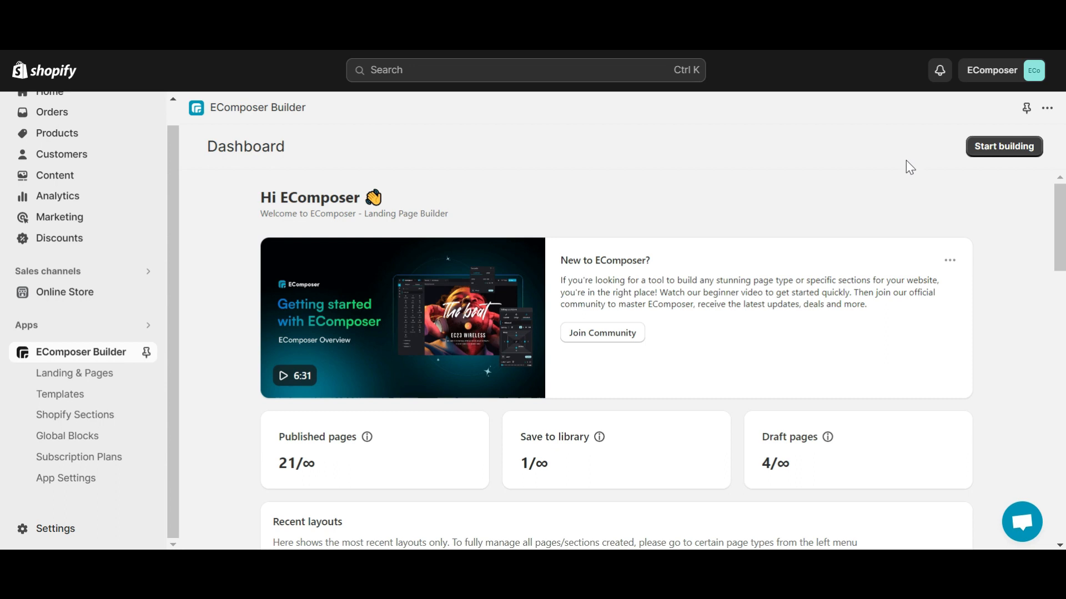
left_click(995, 151)
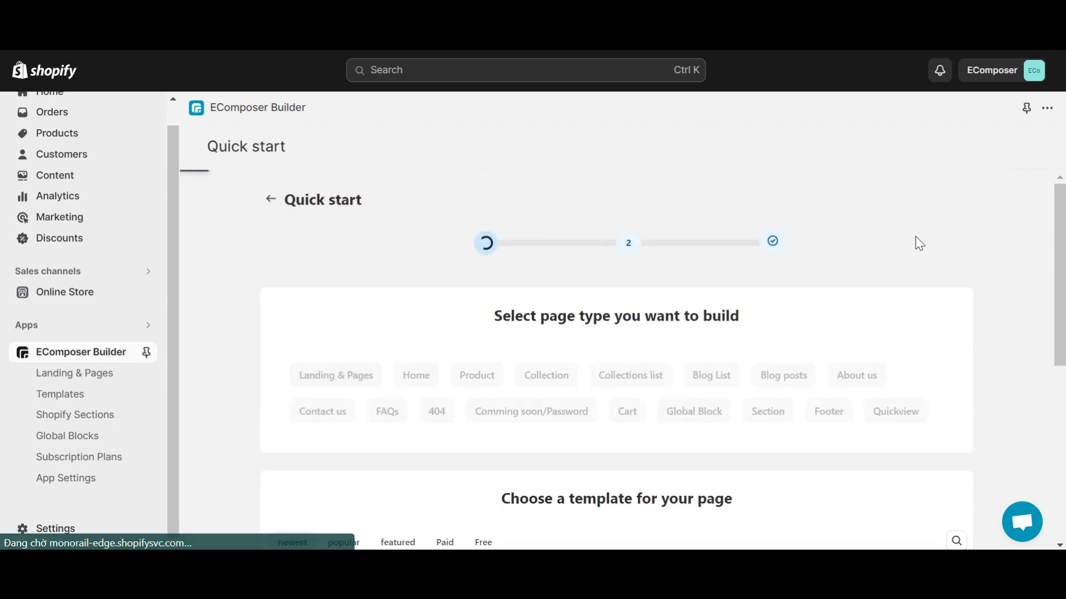
scroll(924, 225, "down", 3)
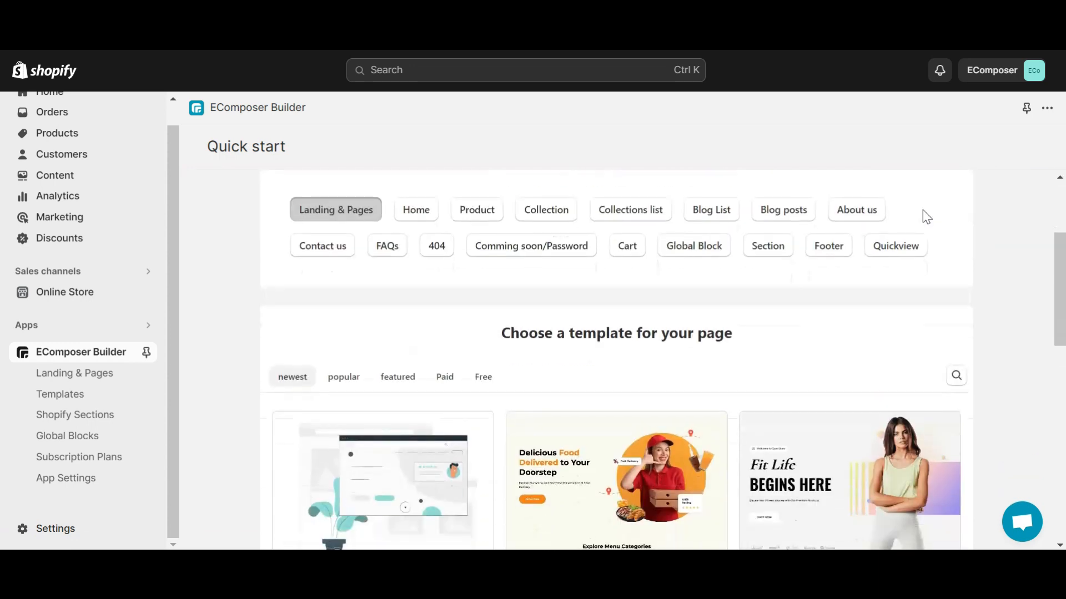
left_click(387, 247)
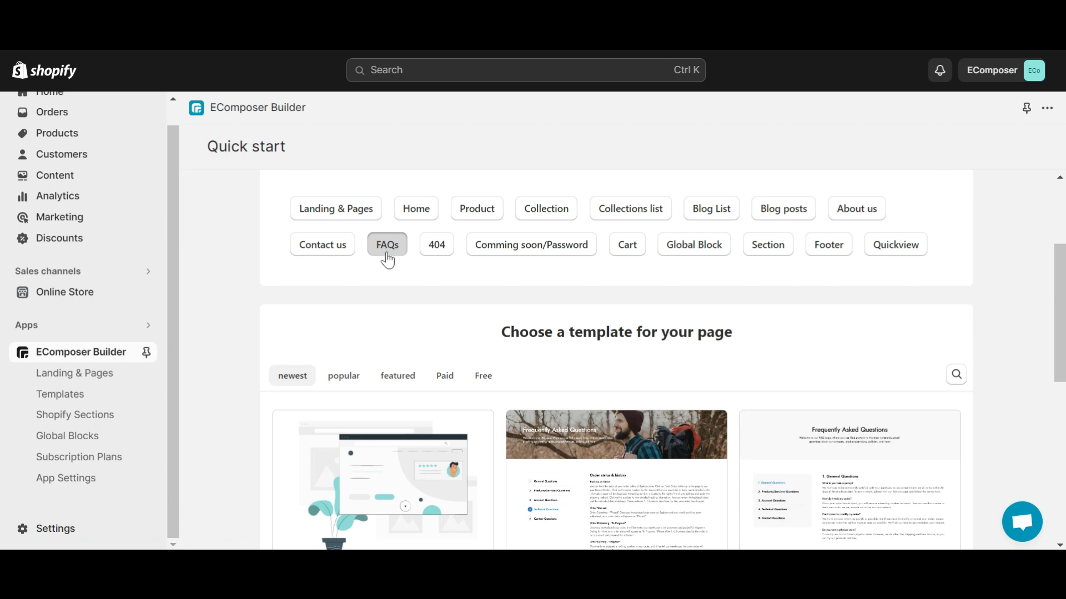
Browse the FAQ templates, select the FAQs 2 template and continue to the general page info
scroll(395, 303, "down", 2)
scroll(396, 303, "up", 2)
scroll(395, 298, "down", 2)
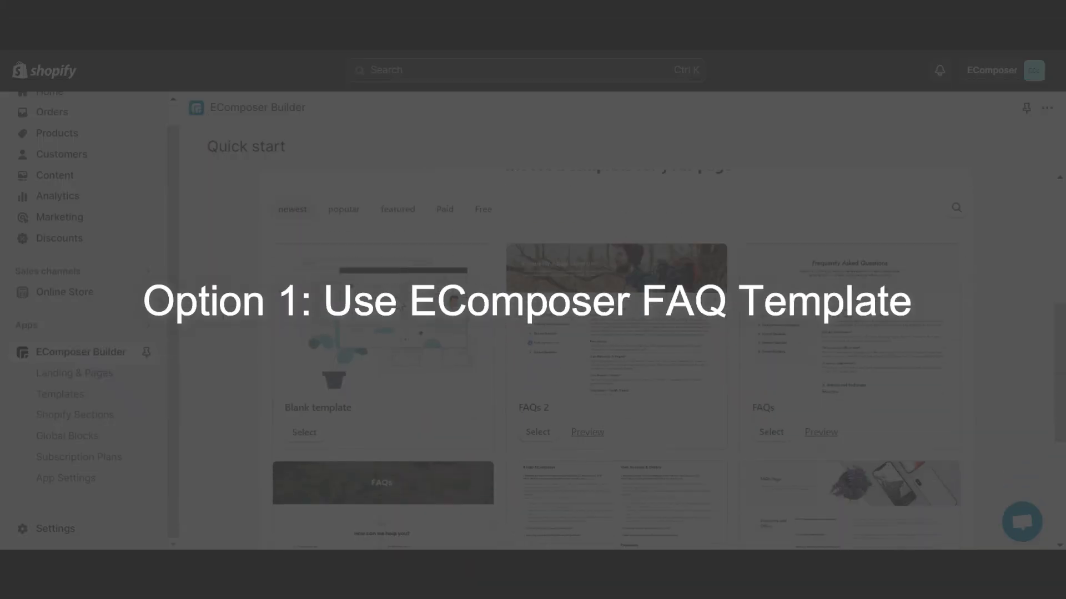
scroll(402, 306, "down", 5)
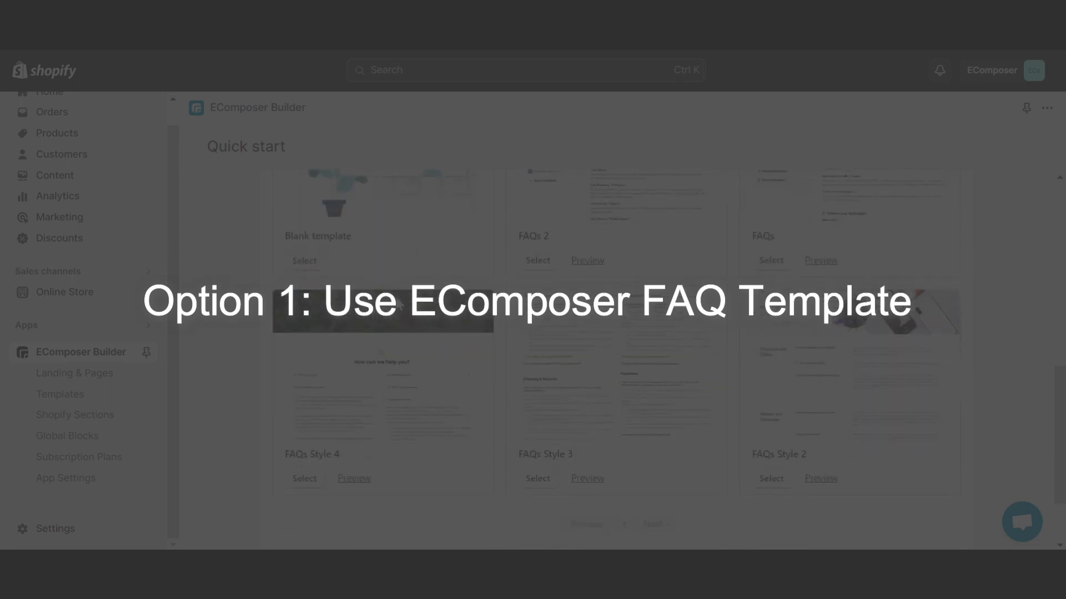
scroll(395, 298, "up", 4)
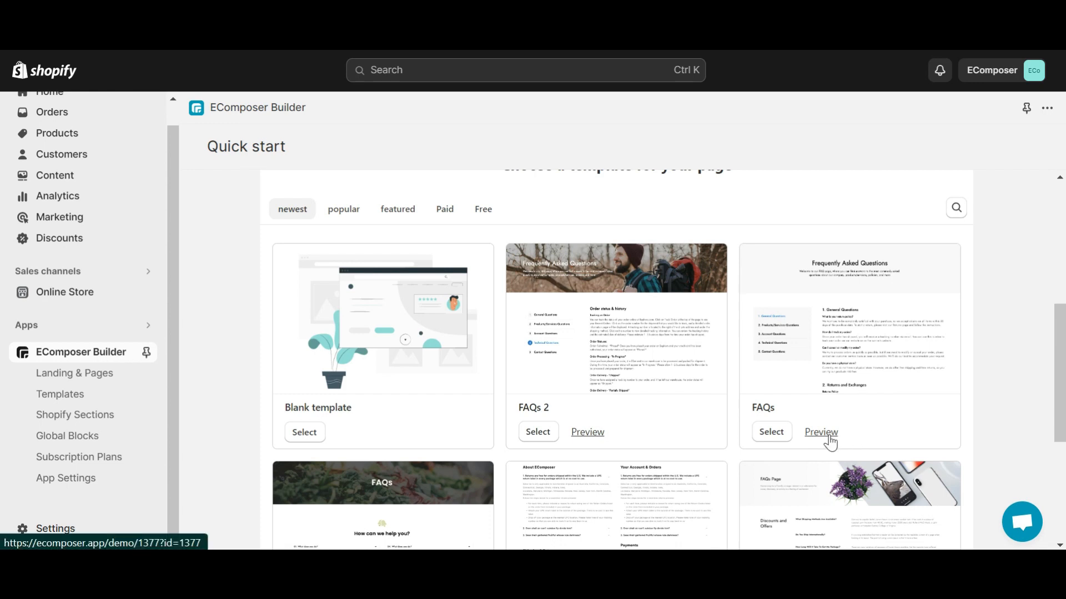
left_click(539, 439)
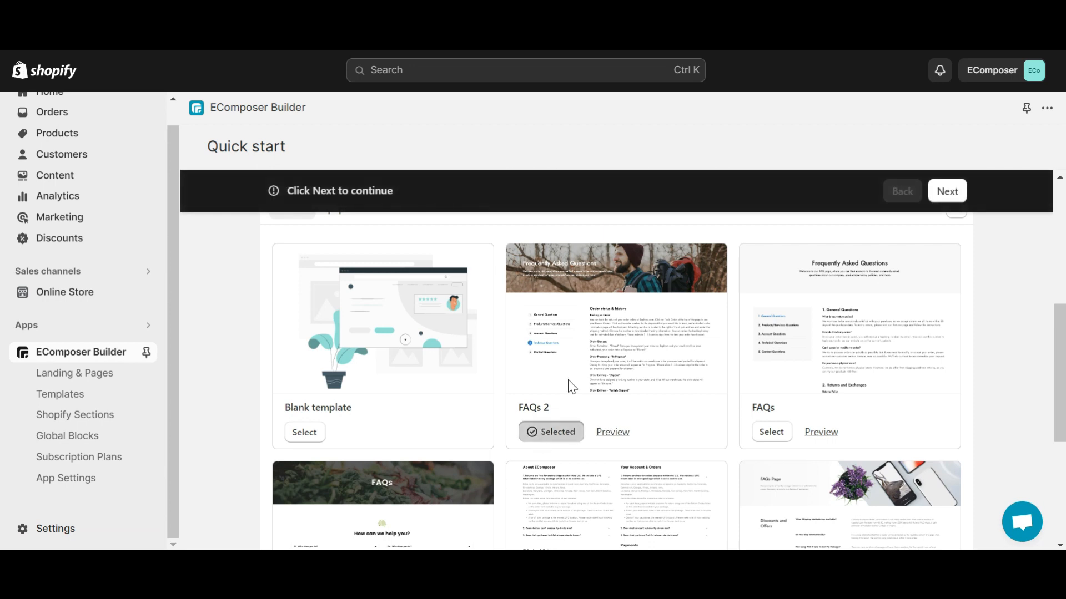
left_click(956, 197)
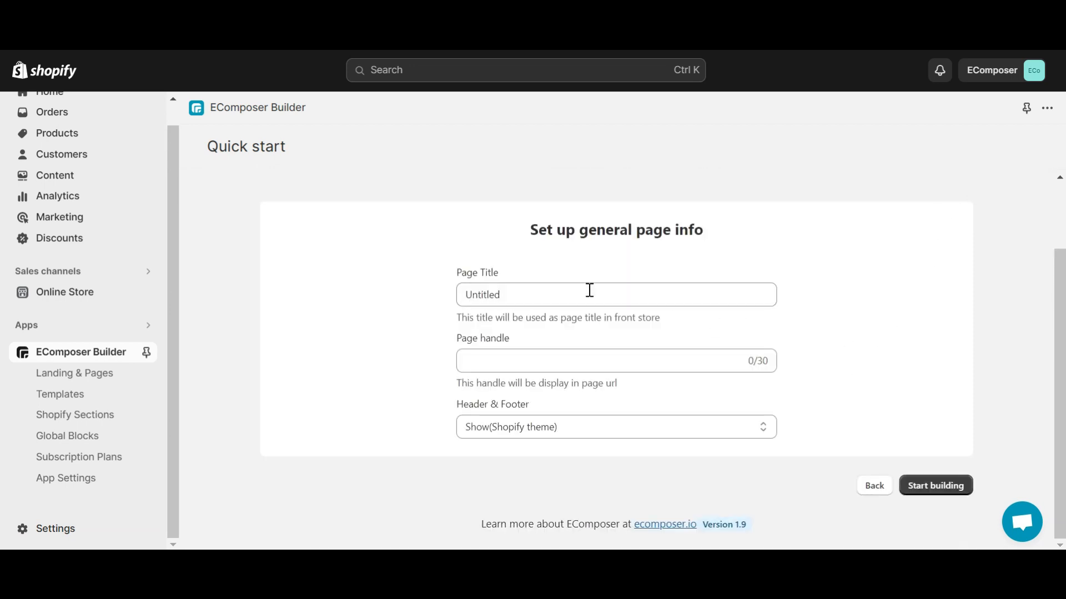
Title the page "My FAQ page", start building it and insert the template with its default typography kept
triple_click(590, 290)
type("My FA")
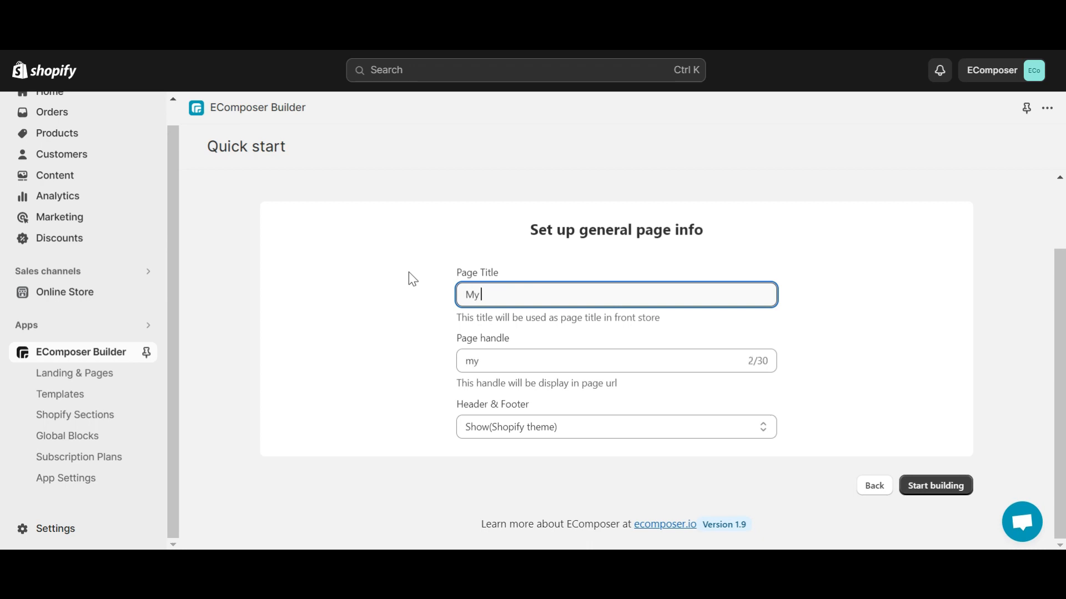
type("Q page")
left_click(944, 486)
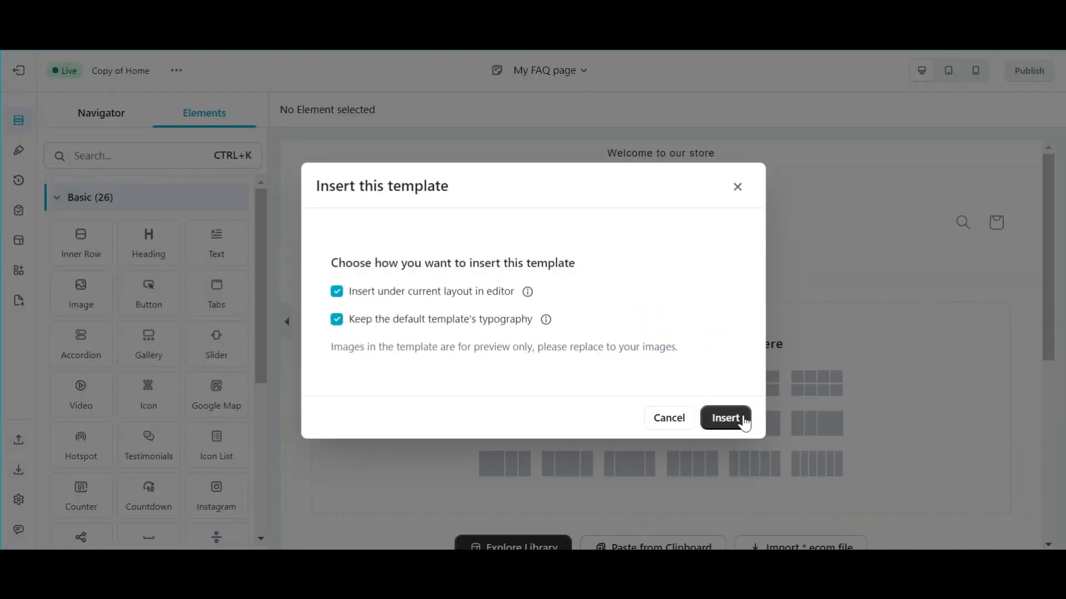
left_click(728, 418)
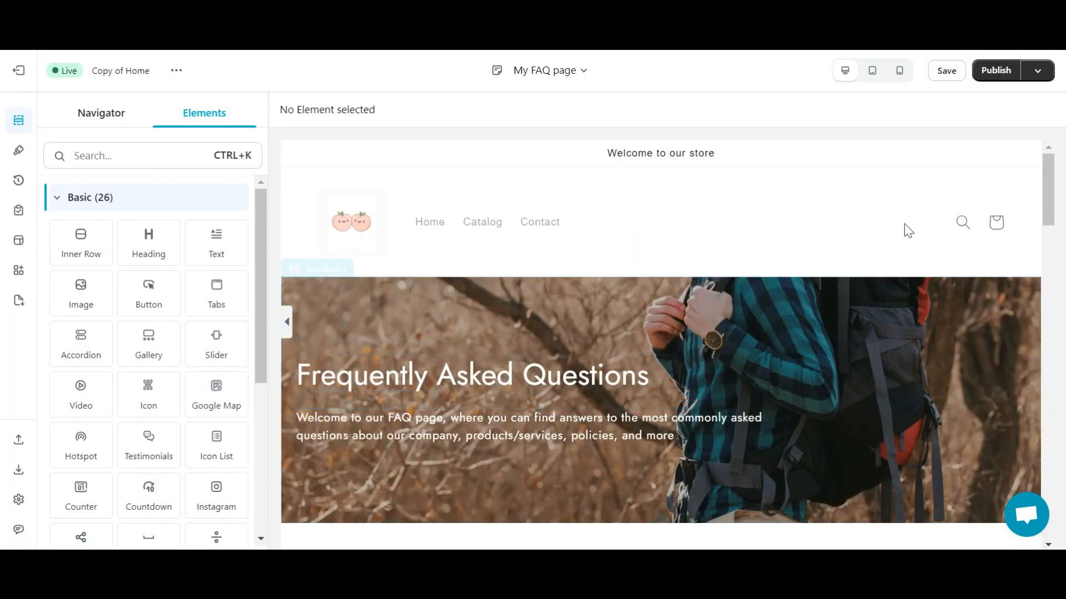
scroll(879, 215, "down", 2)
scroll(880, 215, "down", 2)
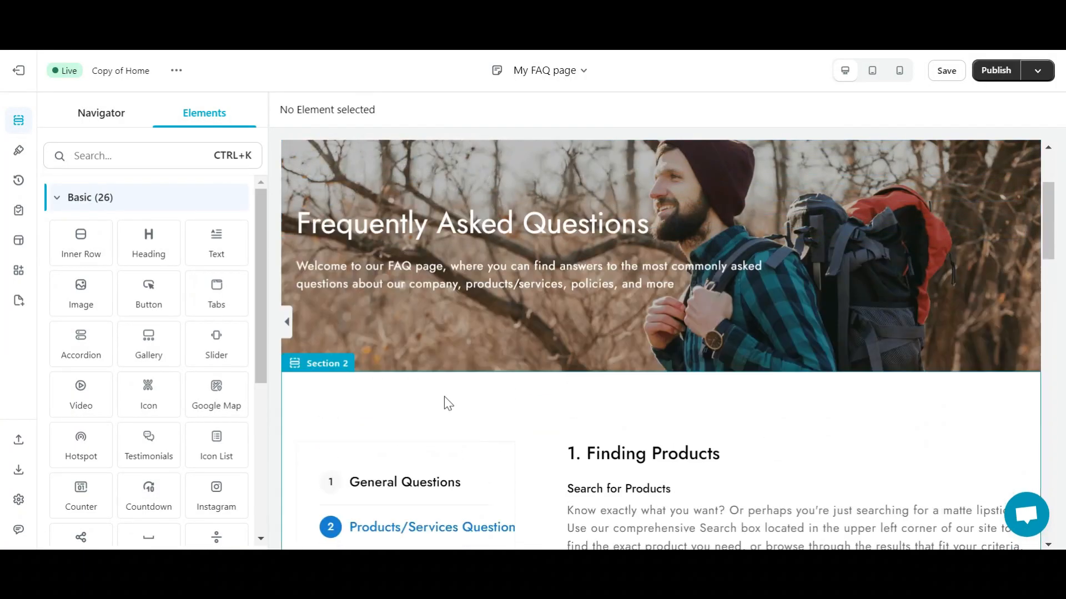
left_click(160, 204)
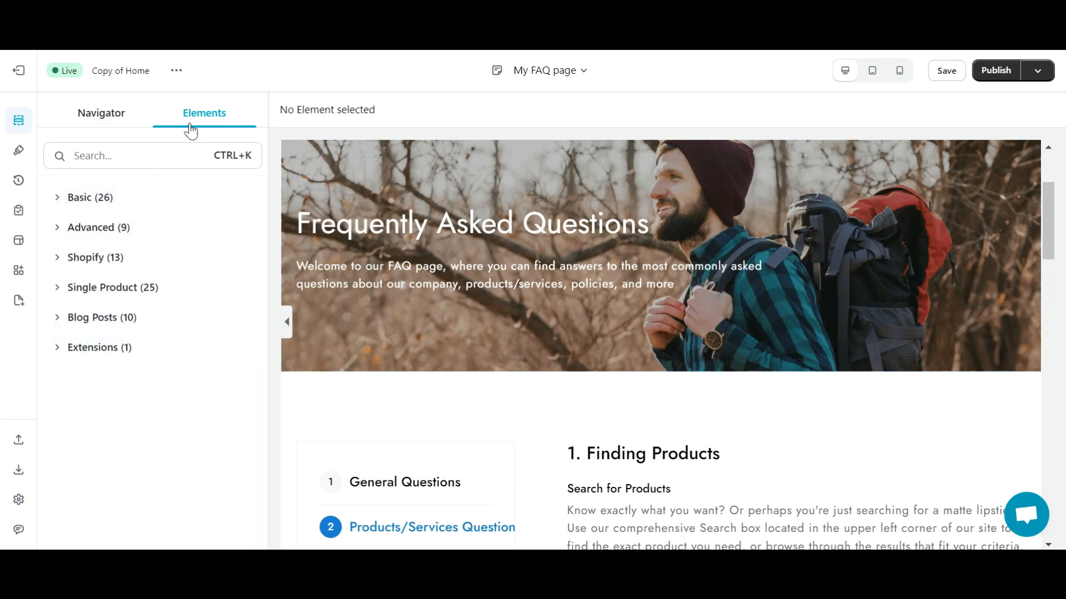
left_click(97, 119)
left_click(203, 117)
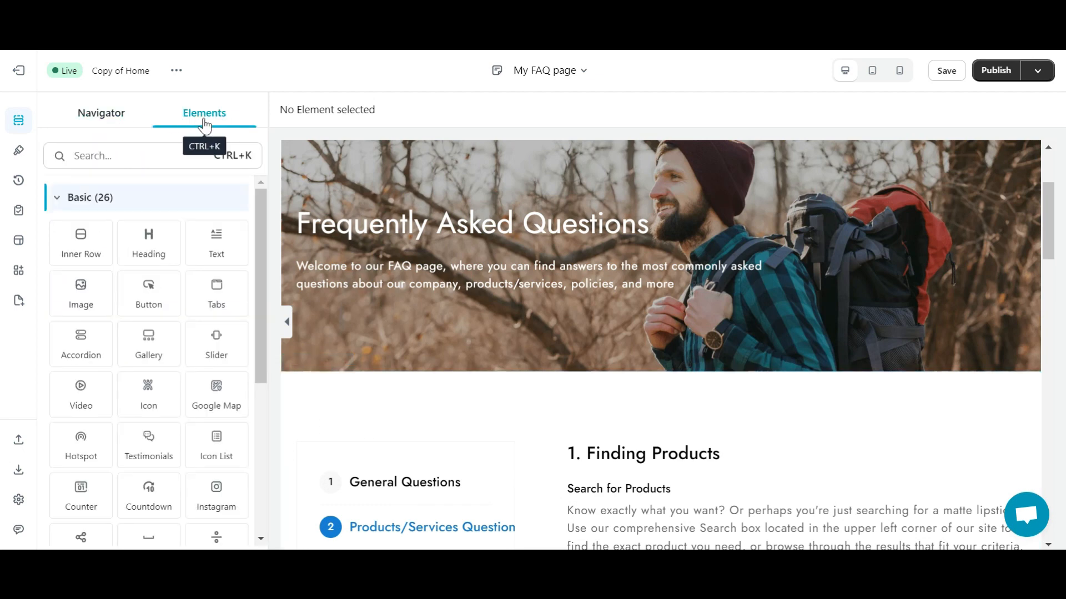
Save and publish the new FAQ page with its general settings as they are
left_click(996, 71)
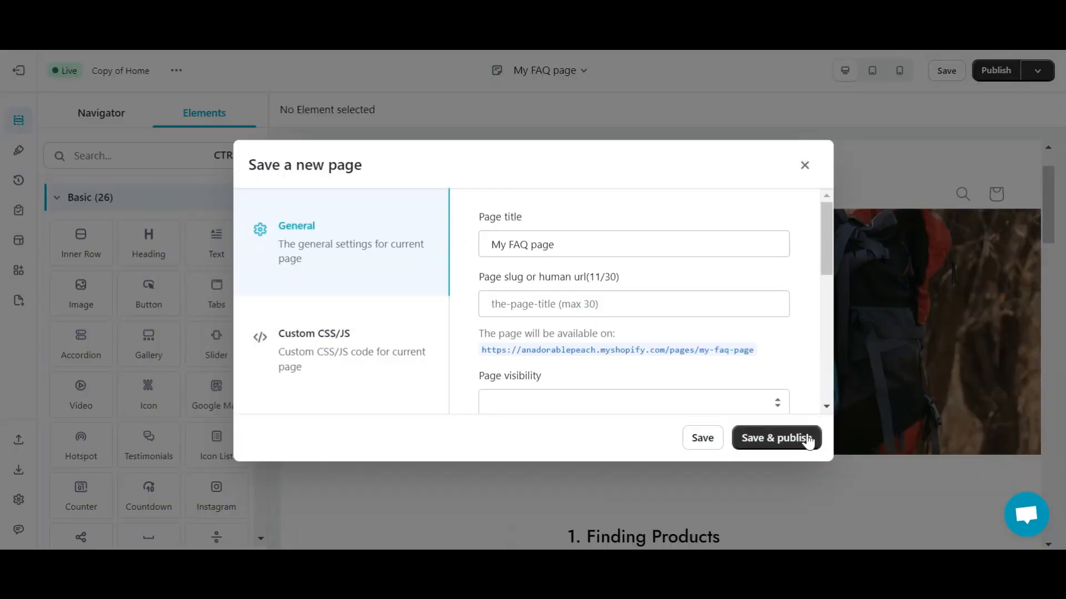
left_click(778, 441)
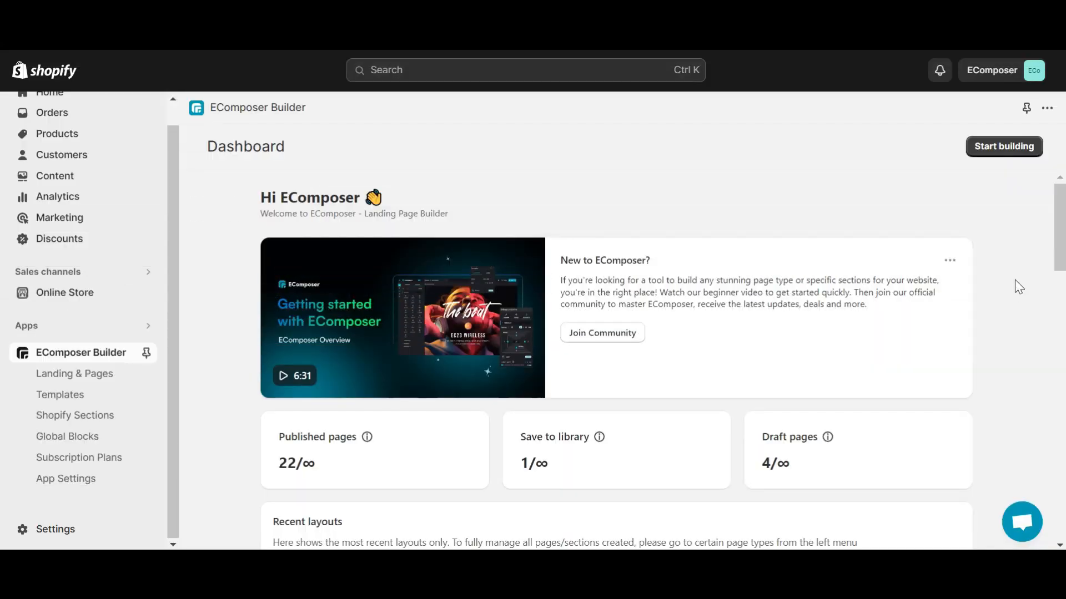
Start building another FAQs page from the dashboard, using the blank template, and continue to the general page info
left_click(1013, 157)
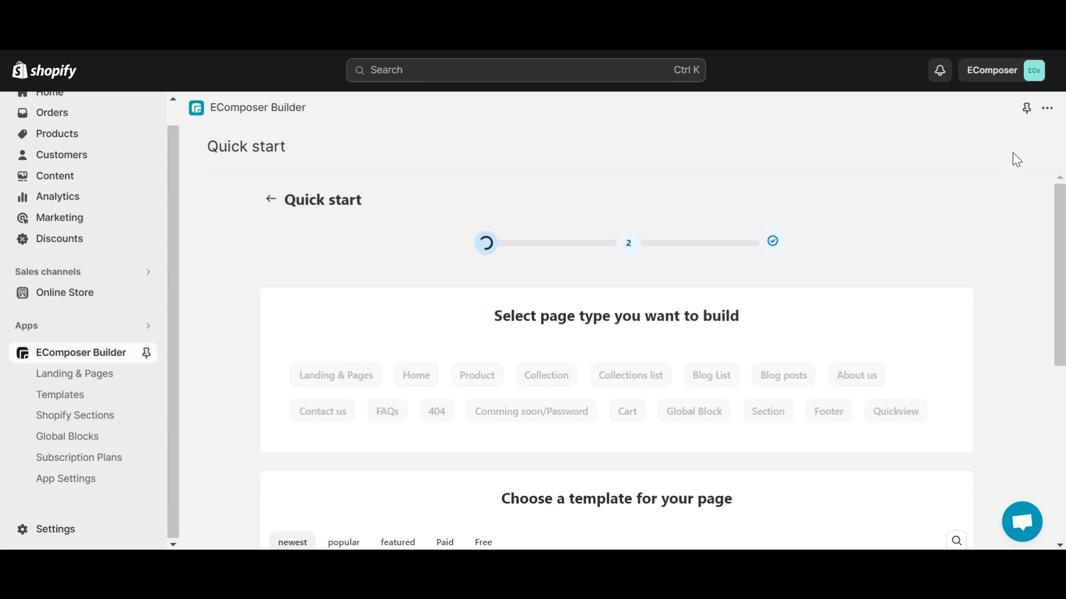
left_click(394, 412)
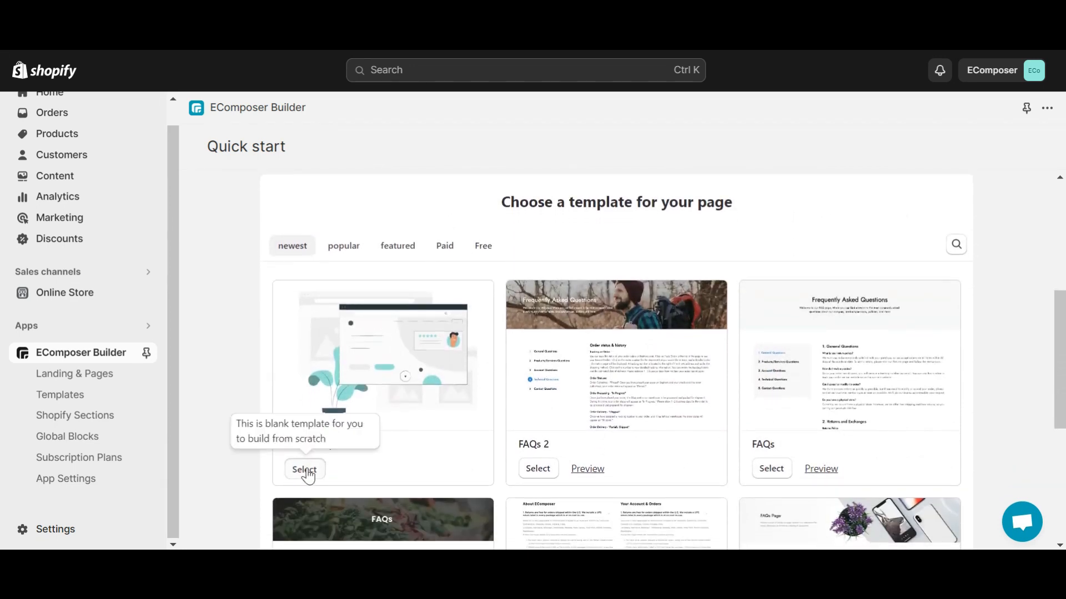
left_click(305, 469)
left_click(947, 191)
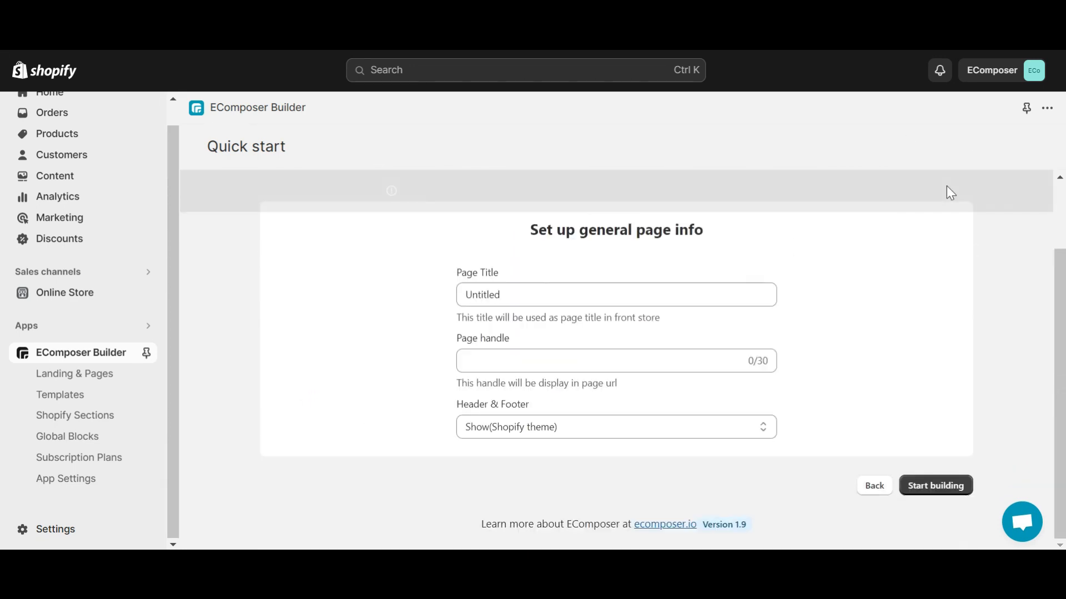
Title the blank page "My FAQ page" and start building it in the editor
left_click(584, 287)
left_click_drag(559, 297, 441, 309)
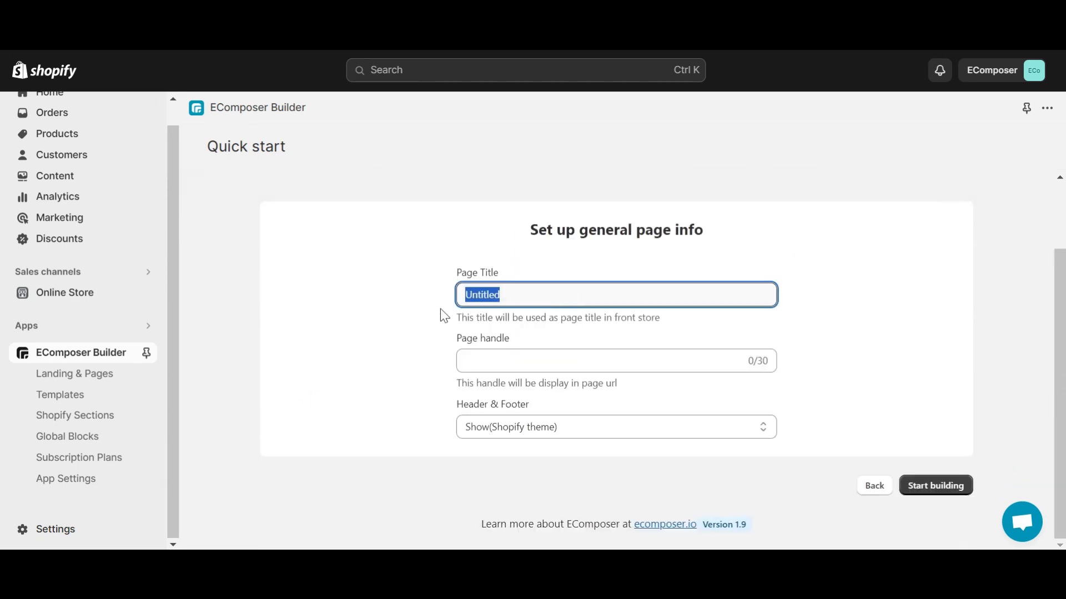
type("My FAQ")
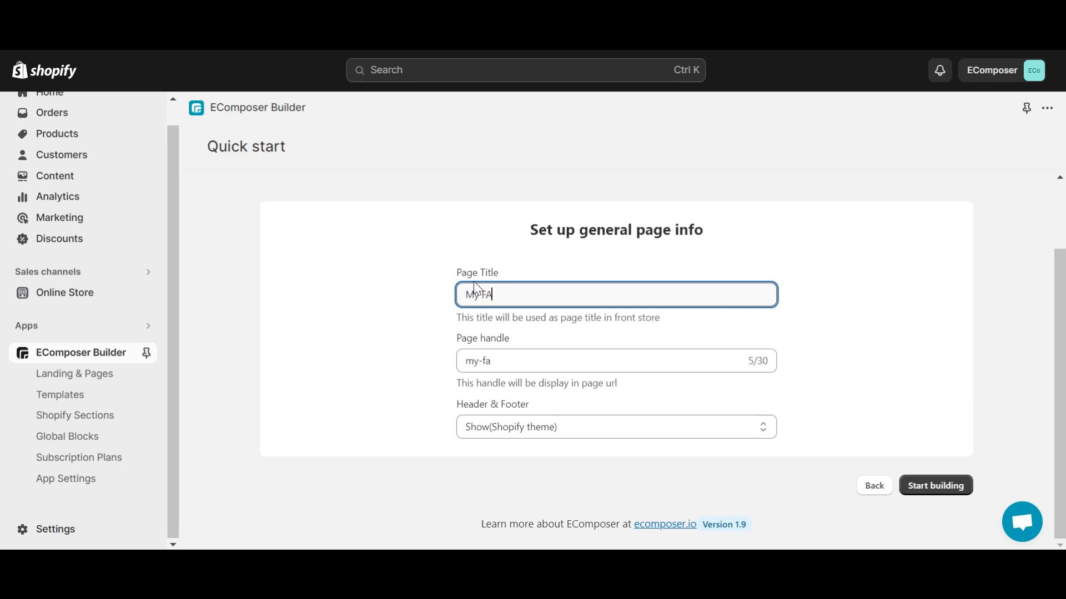
type(" page")
left_click(909, 489)
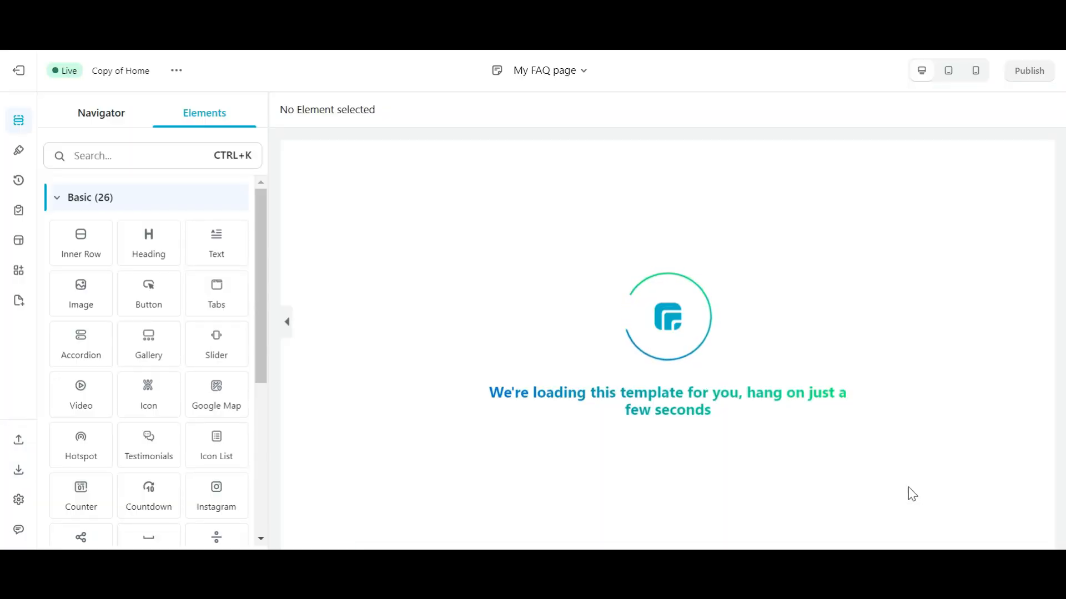
Add a single-column section to the empty page
scroll(897, 392, "down", 1)
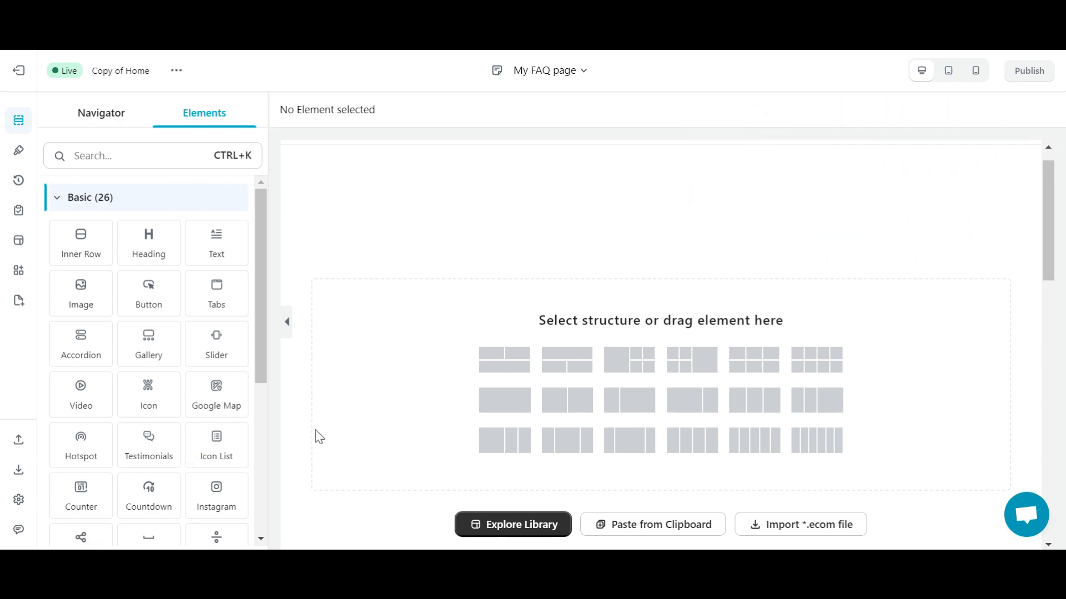
left_click(496, 410)
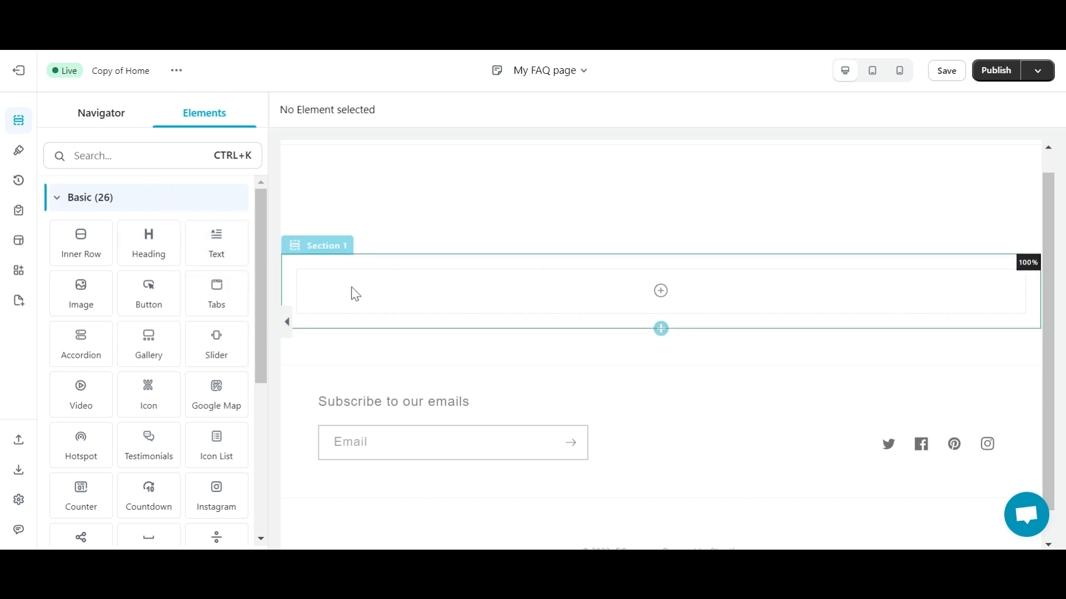
Set the section's background to the free Women's Fashion image of a clothes rack with light and orange garments
left_click(330, 248)
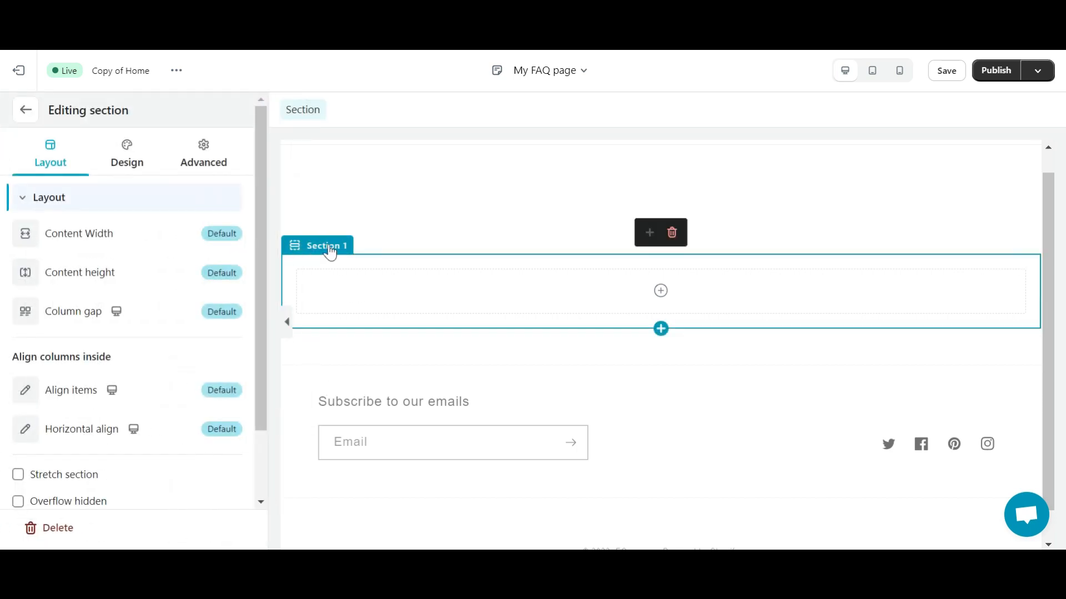
left_click(132, 162)
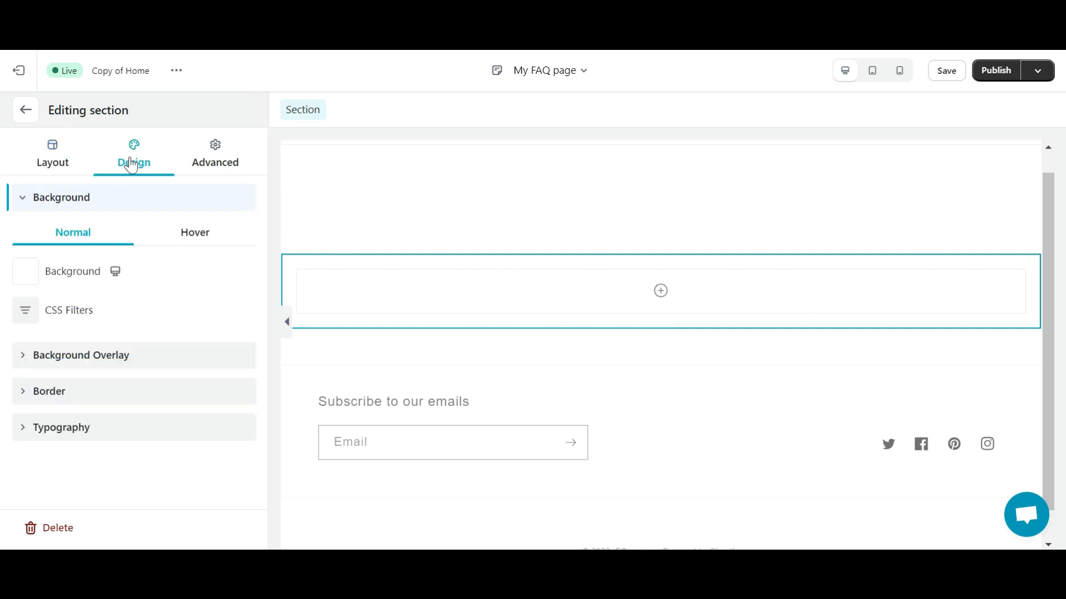
left_click(26, 273)
scroll(98, 359, "down", 1)
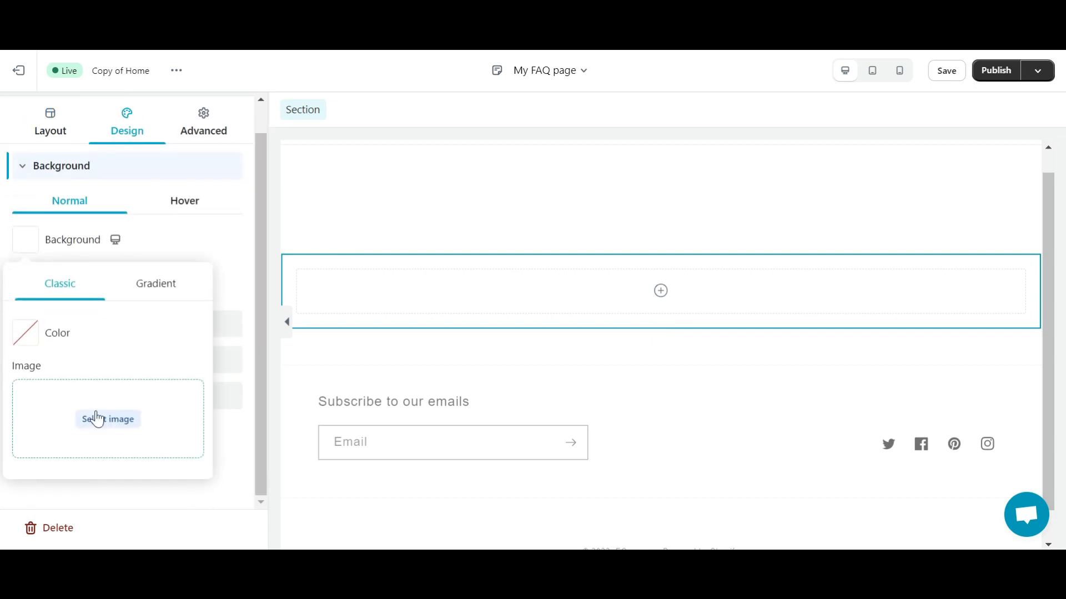
left_click(95, 417)
scroll(443, 416, "down", 2)
left_click(220, 213)
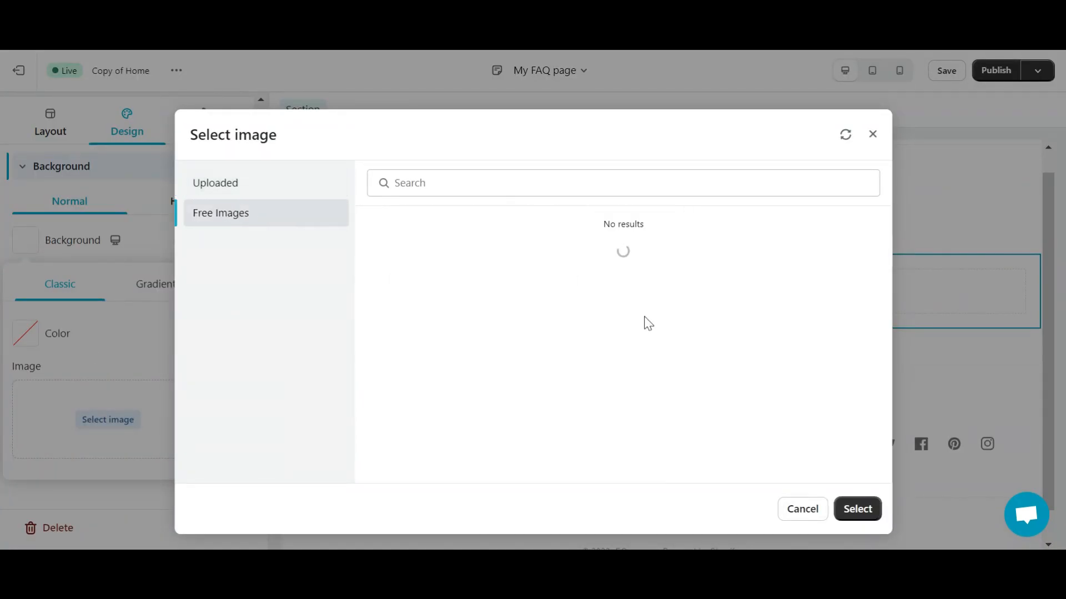
left_click(549, 369)
scroll(561, 369, "down", 5)
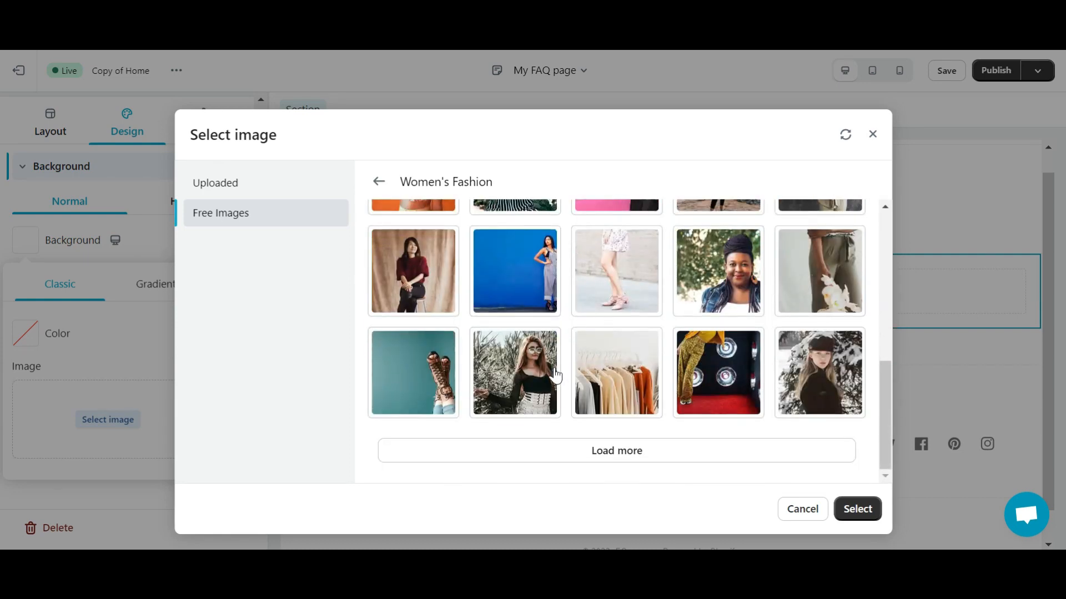
left_click(644, 387)
left_click(862, 509)
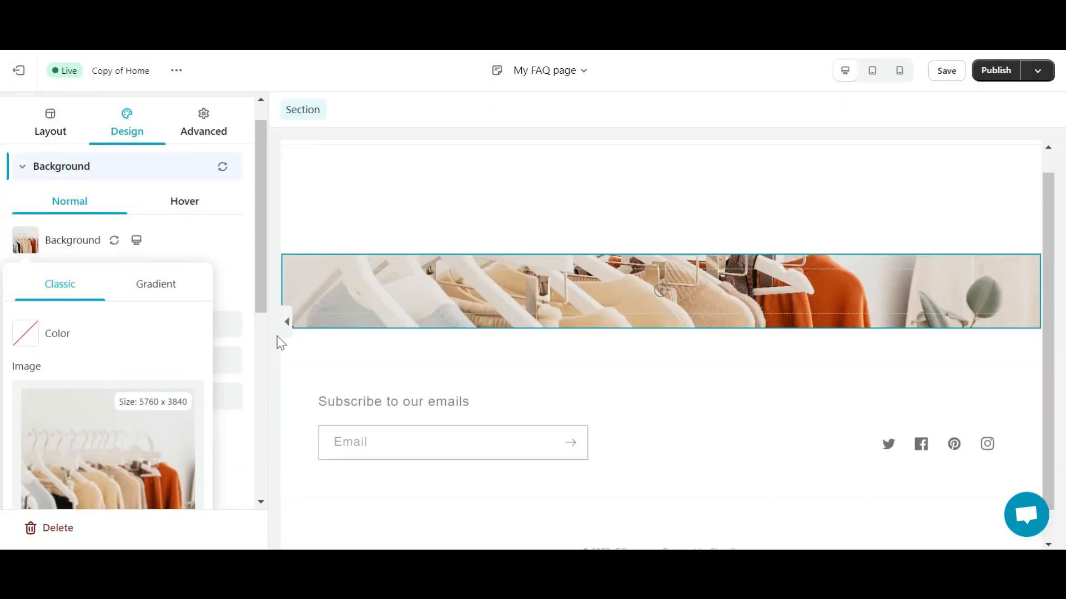
left_click(224, 240)
Give the section a black background overlay with an opacity of 0.22
left_click(89, 353)
left_click(43, 361)
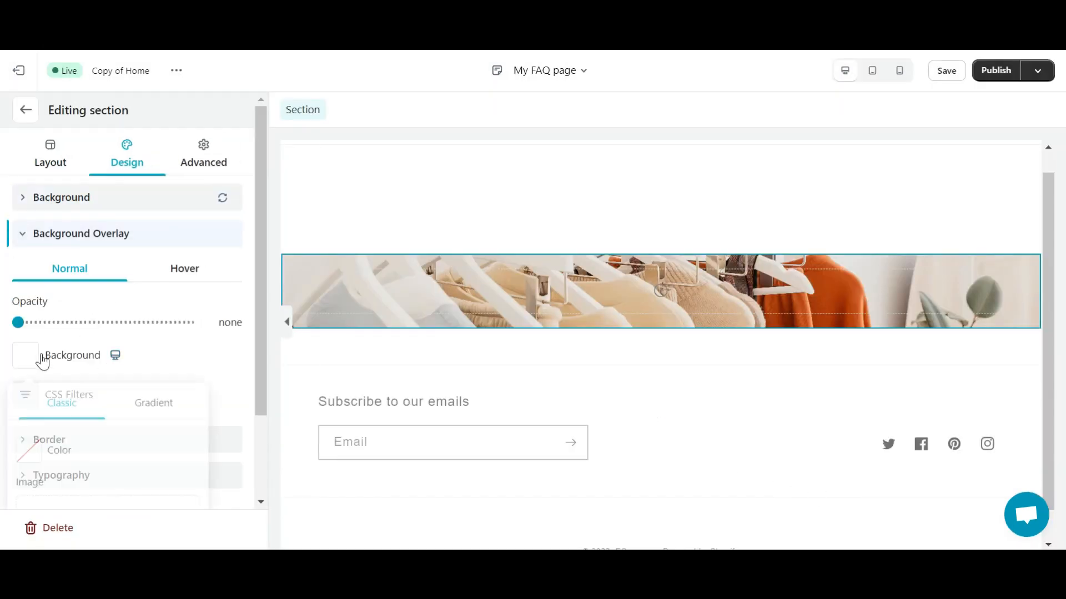
left_click(29, 331)
scroll(111, 333, "down", 2)
left_click(56, 388)
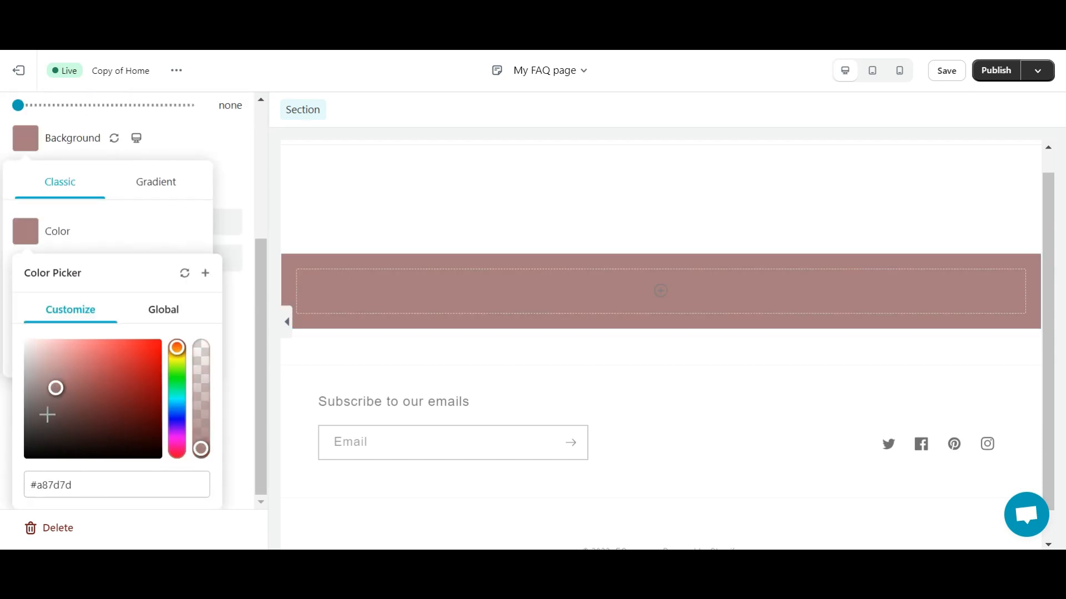
left_click_drag(47, 415, 108, 307)
left_click(233, 298)
left_click(173, 236)
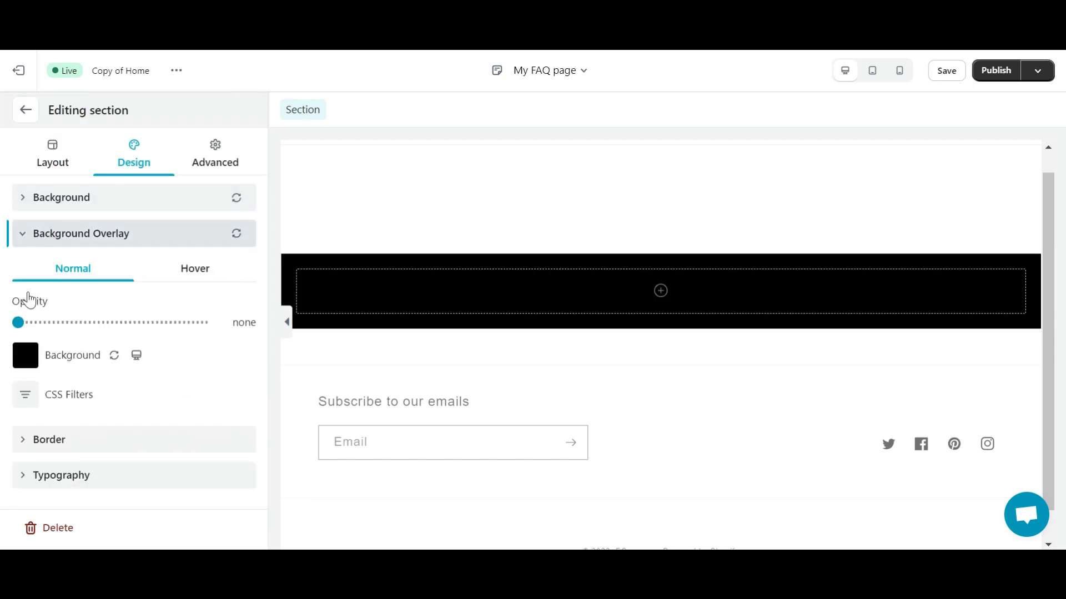
left_click_drag(18, 323, 58, 322)
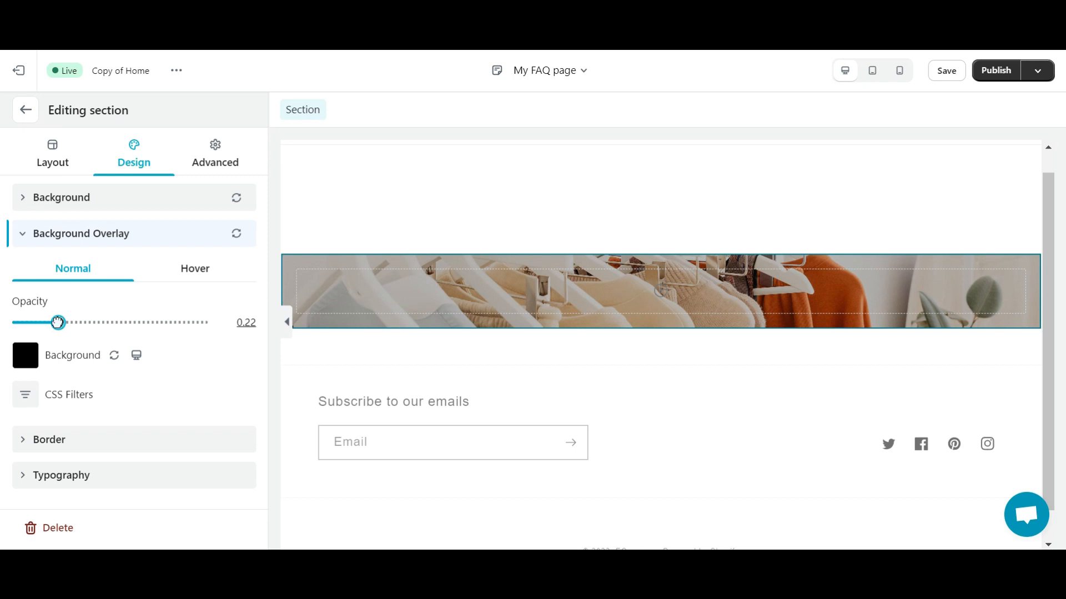
Set the section's top and bottom padding to 100 px each
left_click(216, 154)
left_click(128, 284)
type("10")
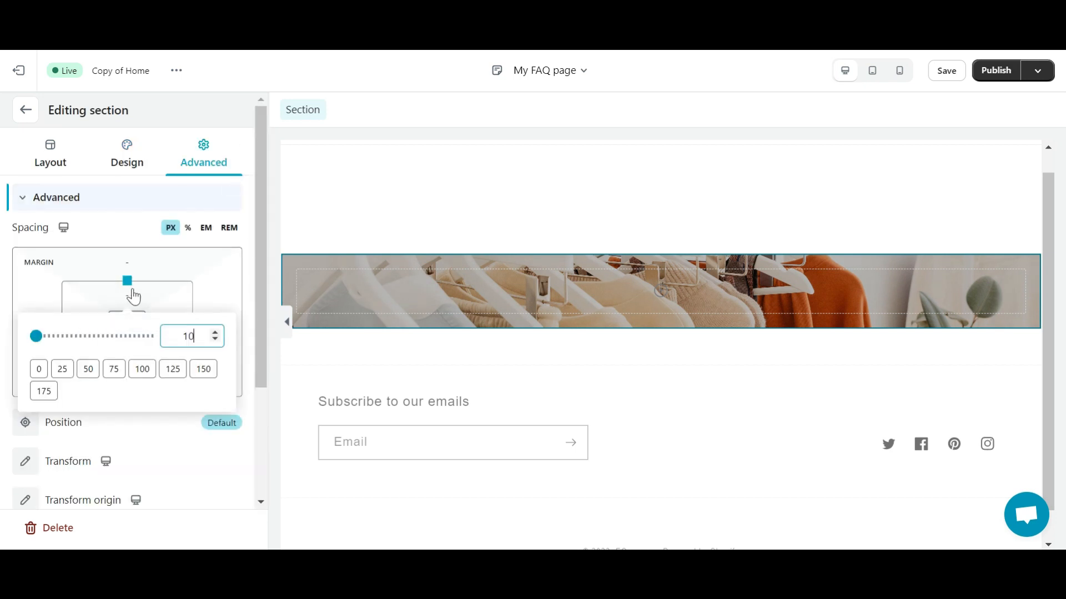
type("0")
left_click(127, 362)
type("1")
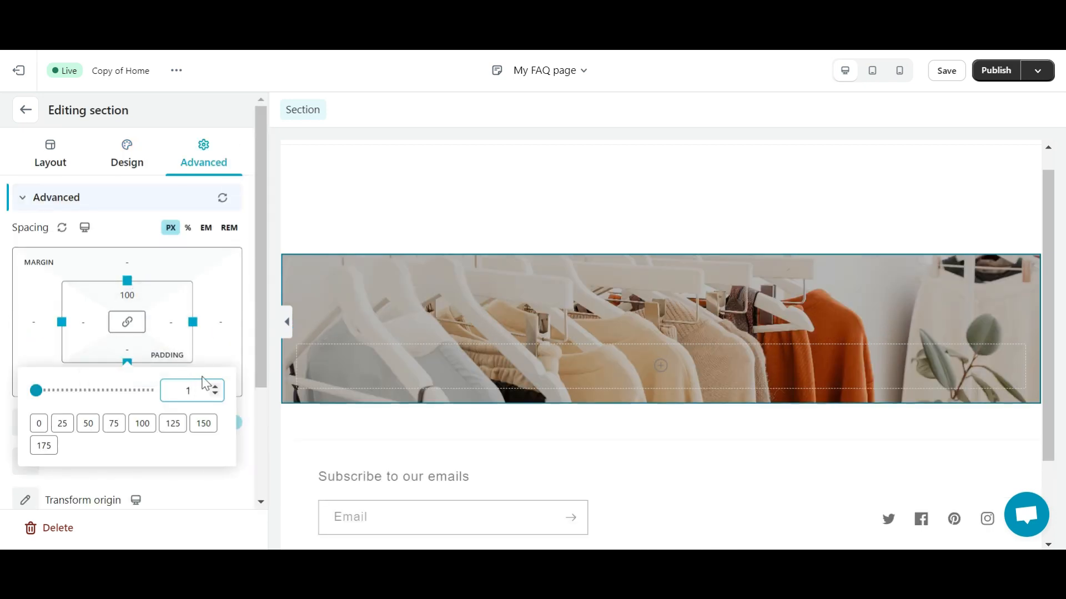
type("00")
Set the section's background image attachment to Fixed and check the effect on the page
left_click(135, 161)
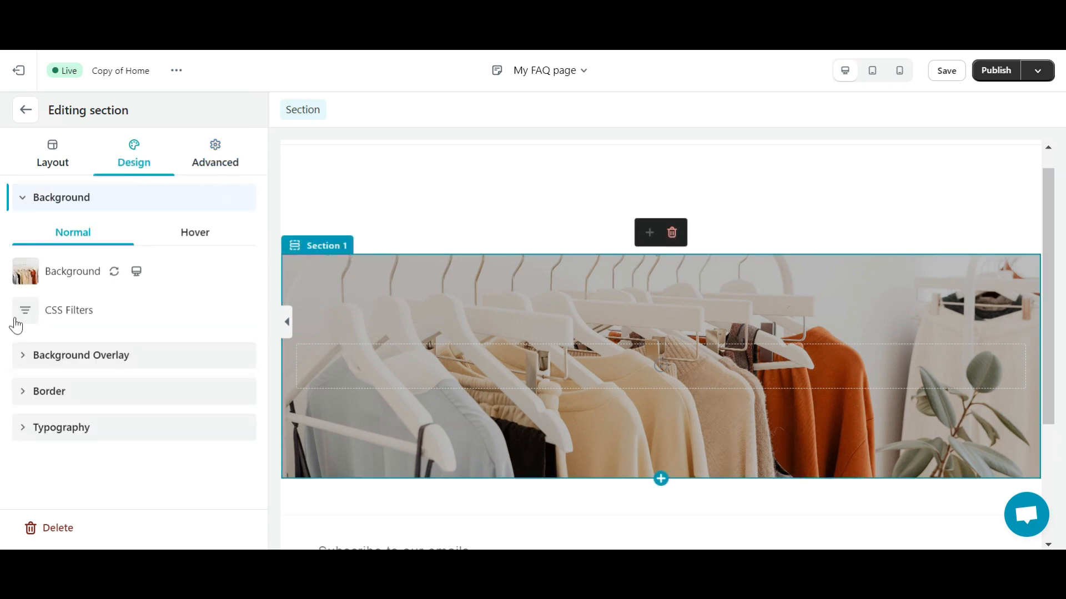
left_click(30, 273)
scroll(148, 373, "down", 5)
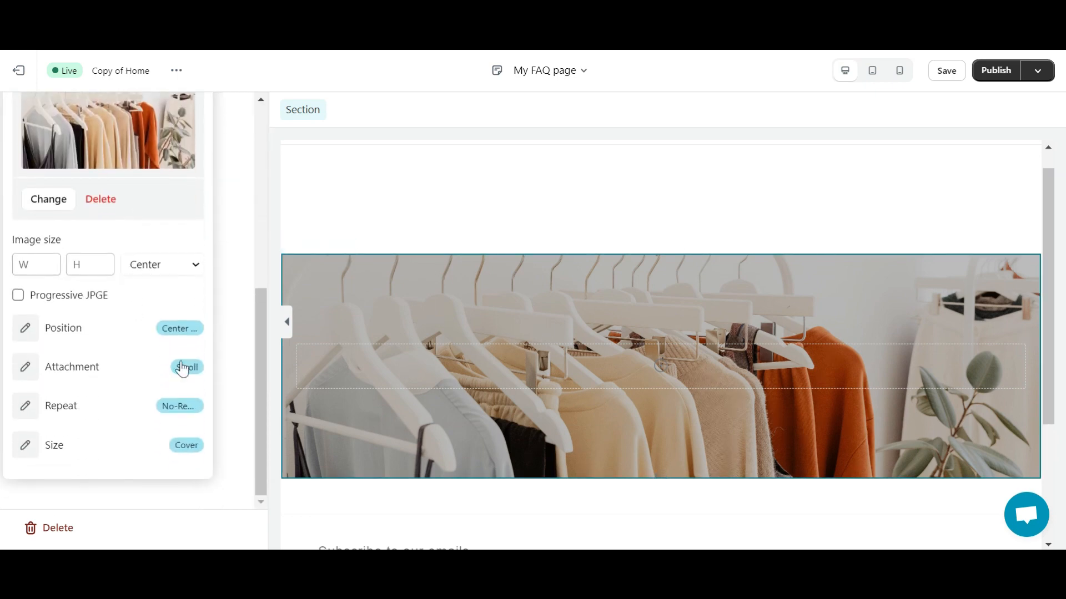
left_click(182, 367)
left_click(60, 414)
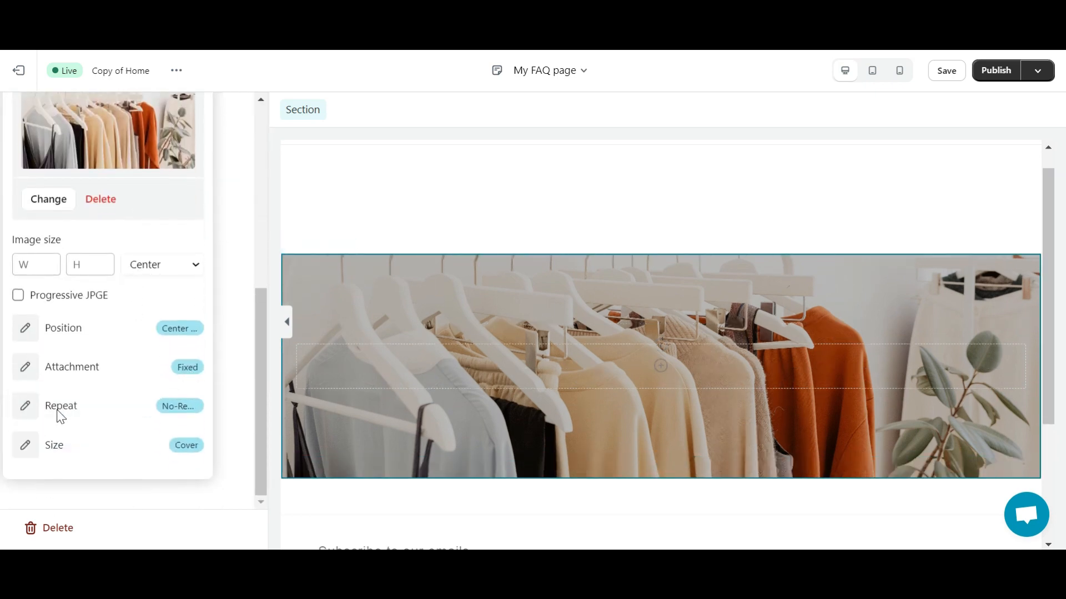
left_click(496, 284)
scroll(497, 293, "down", 3)
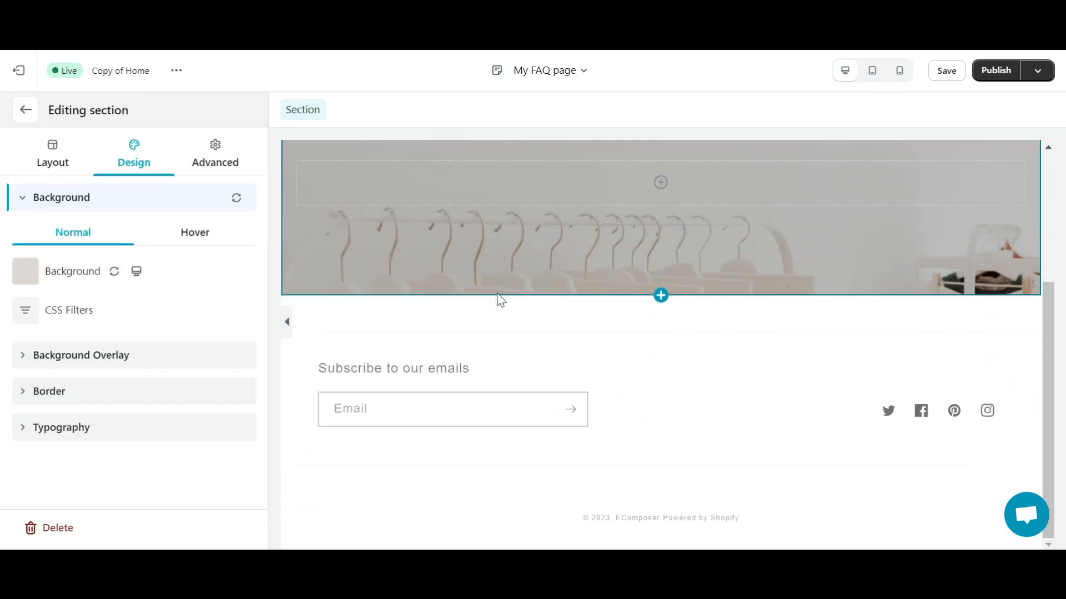
scroll(498, 294, "up", 3)
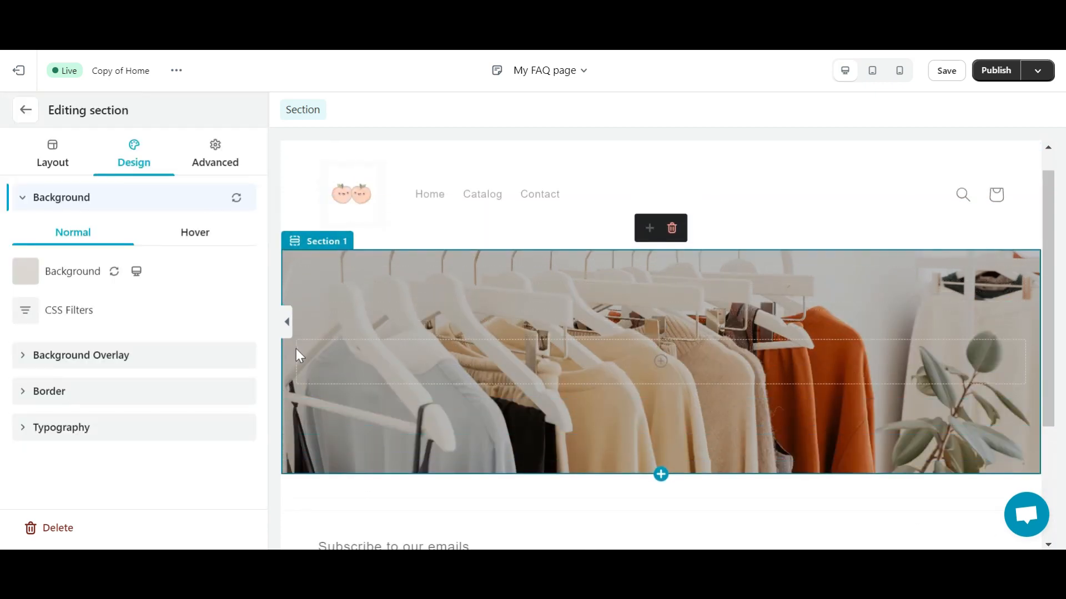
Add a Heading element to the section's column and set its text to "Frequently Asked Questions"
left_click(22, 110)
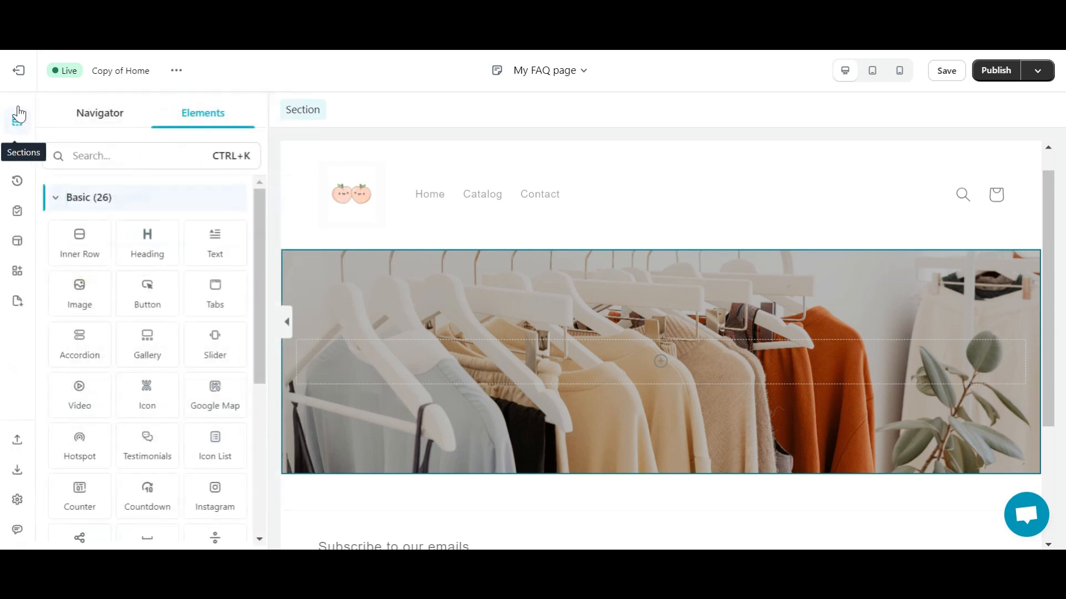
left_click(135, 157)
type("Heading")
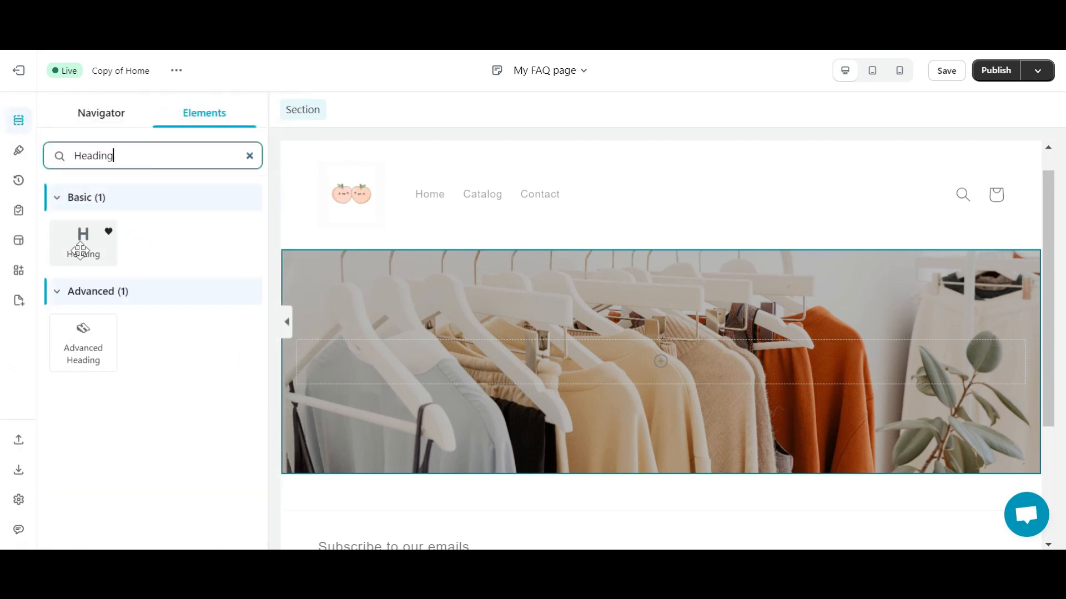
left_click_drag(83, 233, 391, 355)
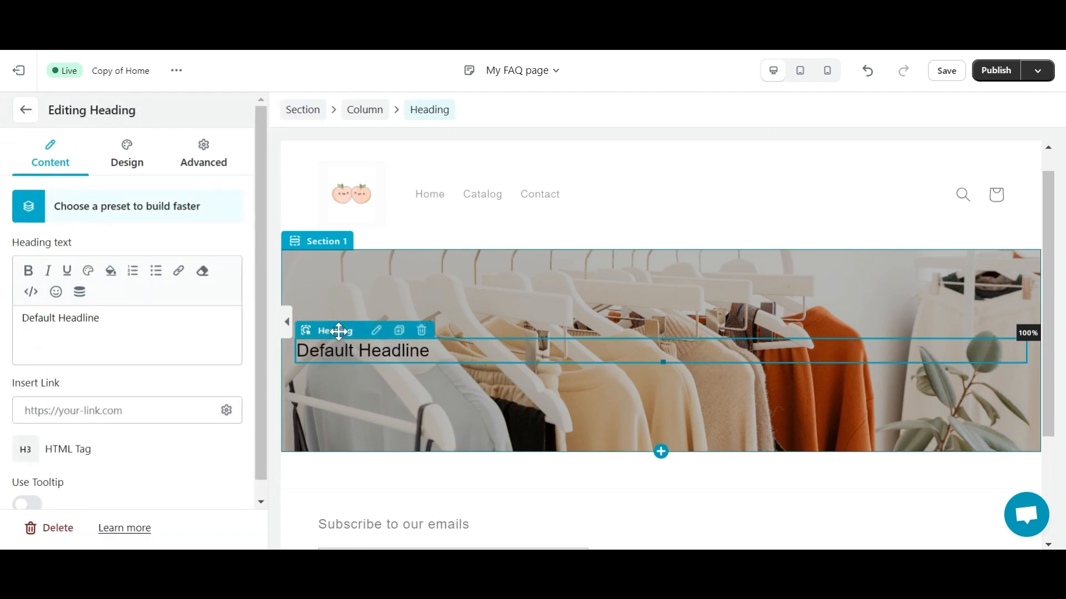
left_click_drag(114, 321, 3, 333)
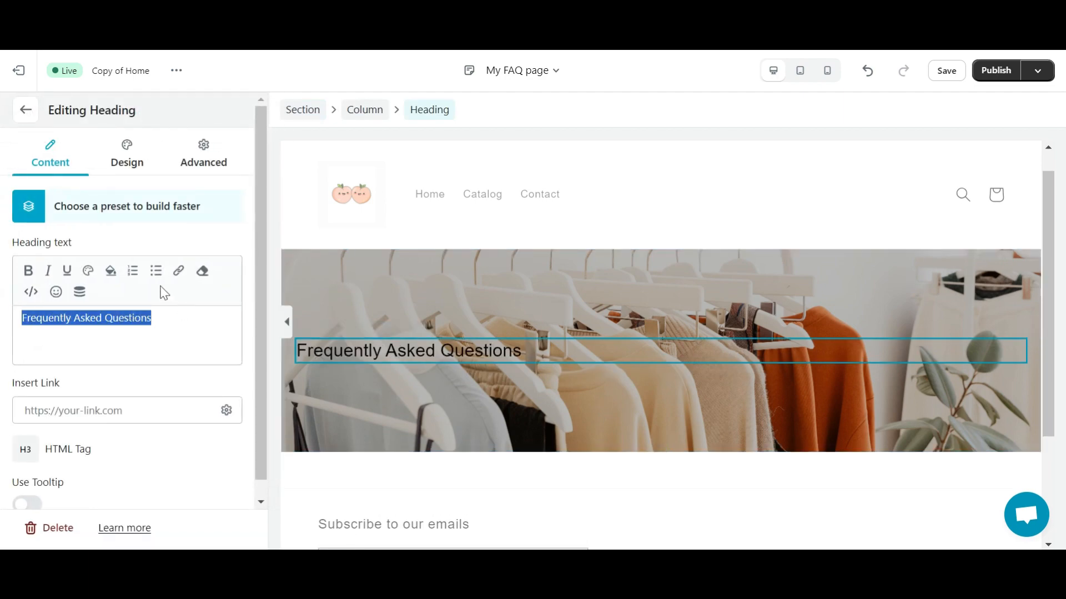
Set the heading's text color to #ffffff
left_click(127, 157)
left_click(25, 354)
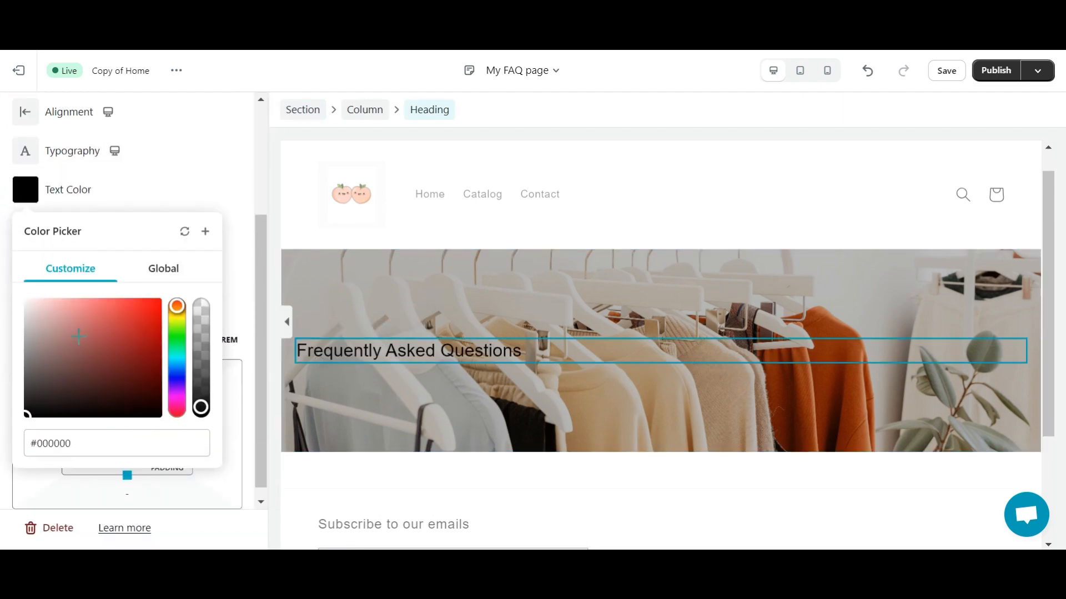
triple_click(81, 442)
type("#ffffff")
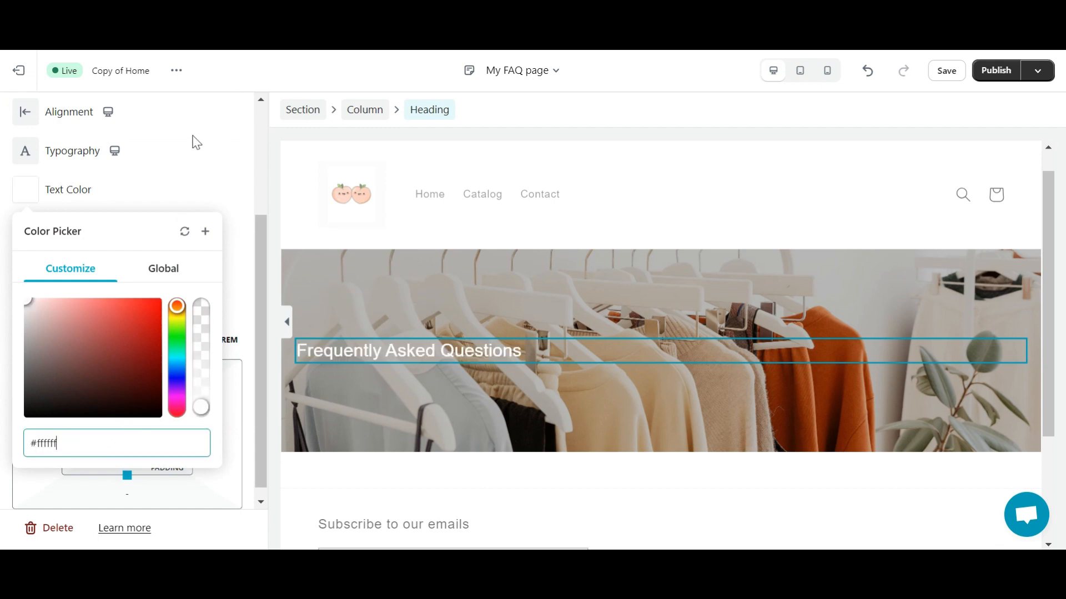
Set the heading's typography to the Google font Jost at a size of 40 px
left_click(25, 151)
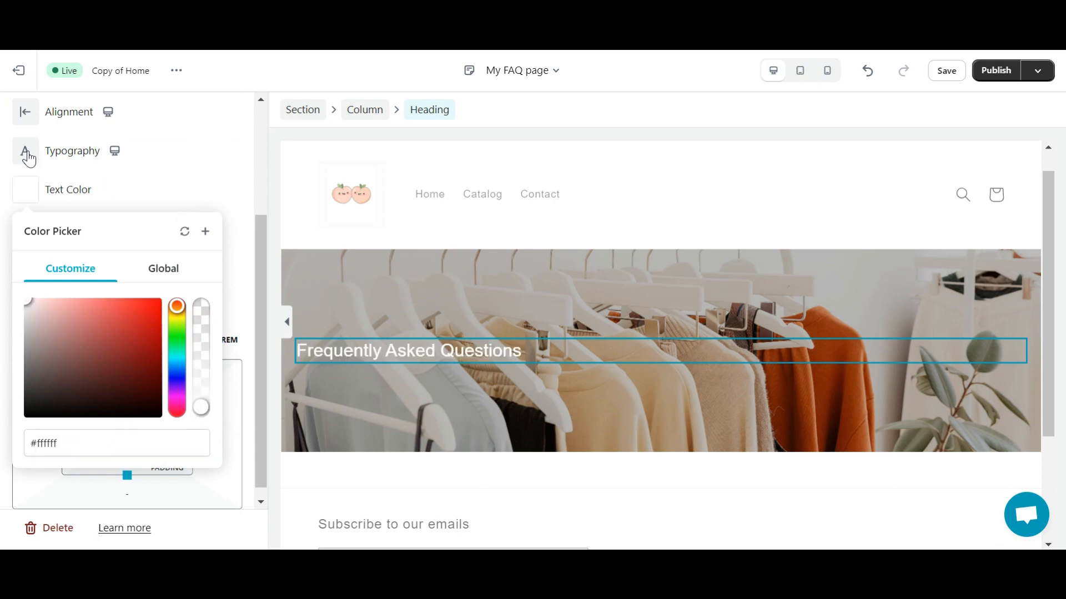
left_click(165, 278)
left_click(165, 229)
left_click(109, 264)
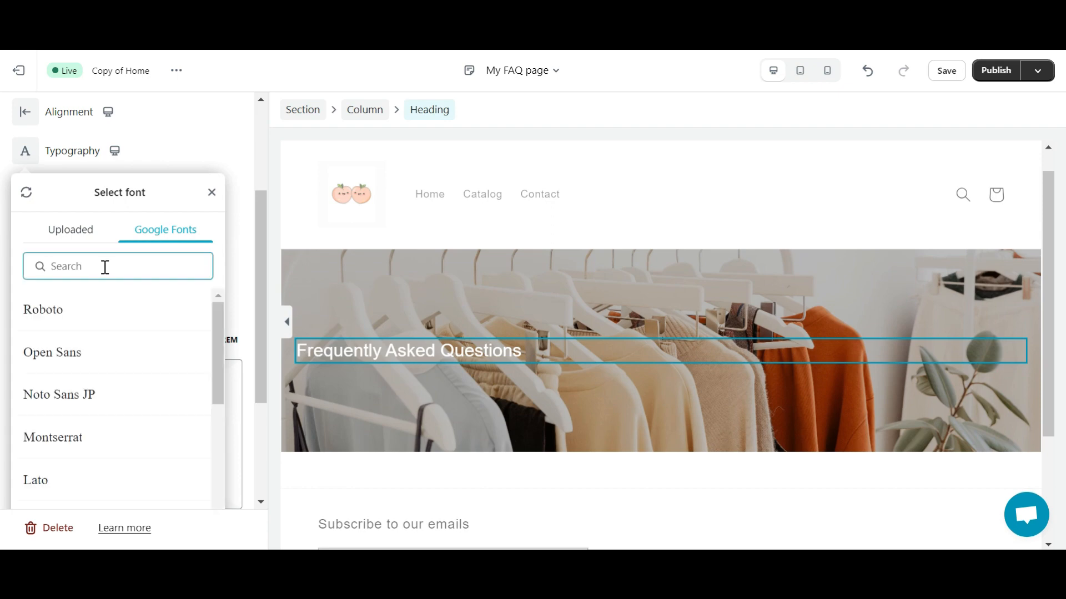
type("jo")
left_click(183, 355)
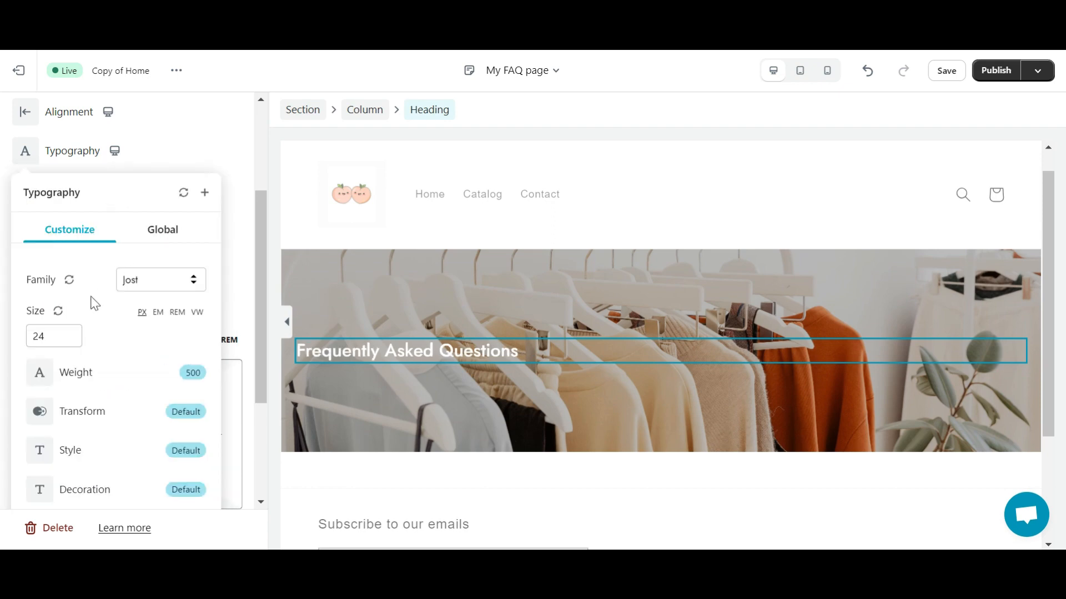
key("BackSpace")
key("BackSpace")
type("40")
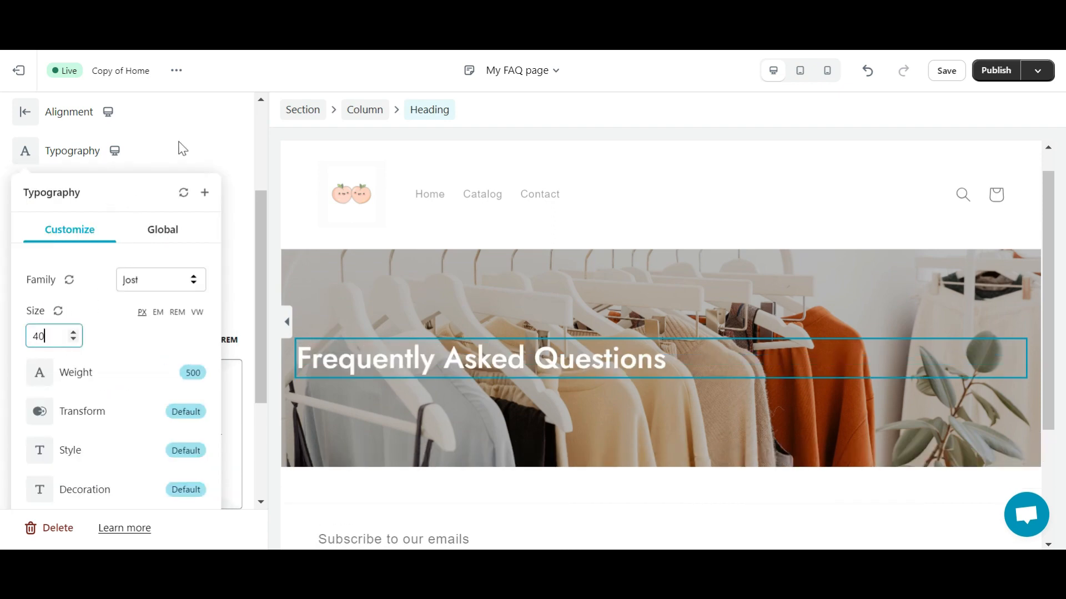
left_click(236, 152)
scroll(395, 242, "down", 1)
scroll(167, 234, "up", 3)
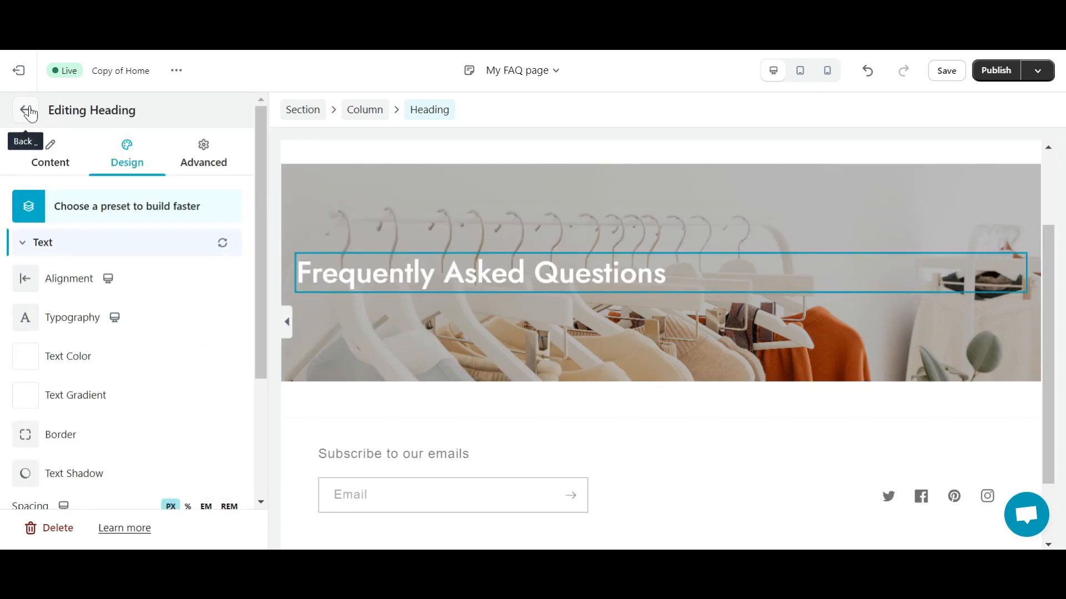
Find the basic Text element and place it directly below the "Frequently Asked Questions" heading
left_click(26, 111)
left_click_drag(140, 153, 66, 161)
type("Text")
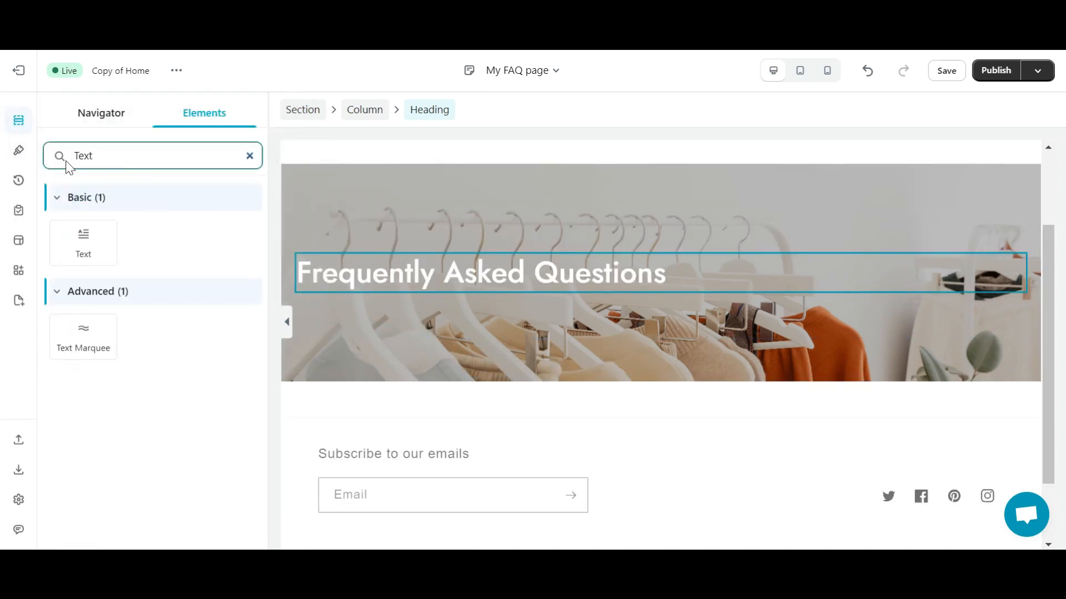
left_click_drag(83, 238, 367, 304)
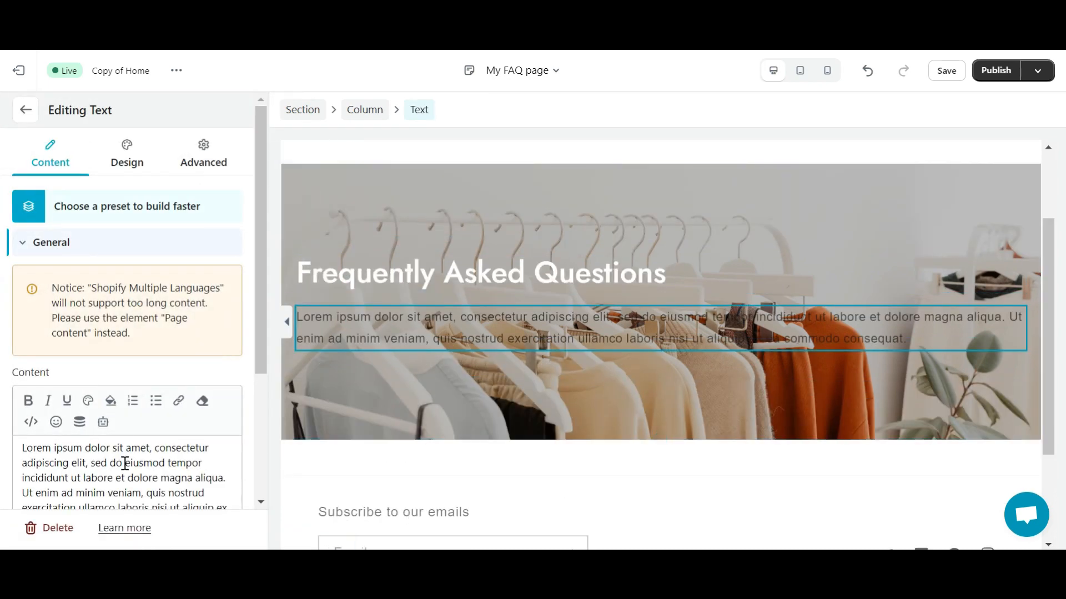
Replace the placeholder with "Welcome to our FAQ page, where you can find answers to the most commonly asked questions about our company, products/services, policies, and more"
key("ctrl+a")
type("Welcome to our FAQ page, where you can find answers to the most commonly asked questions about our company, products/services, policies, and more")
scroll(127, 278, "down", 1)
scroll(143, 190, "up", 1)
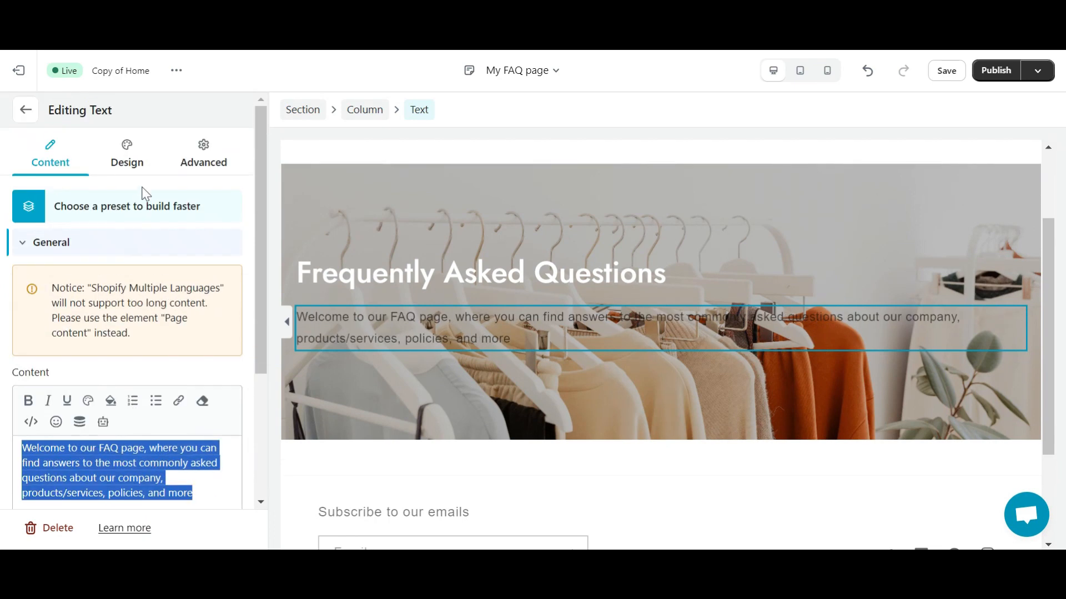
Set the welcome paragraph's text color to #ffffff
left_click(127, 154)
left_click(26, 361)
scroll(104, 365, "down", 3)
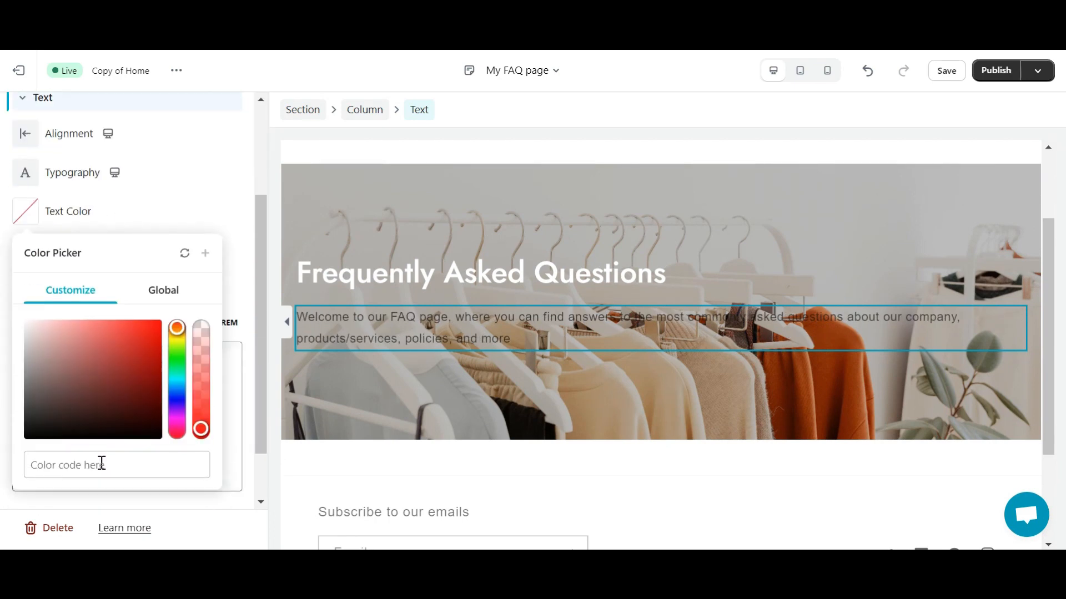
type("#ffffff")
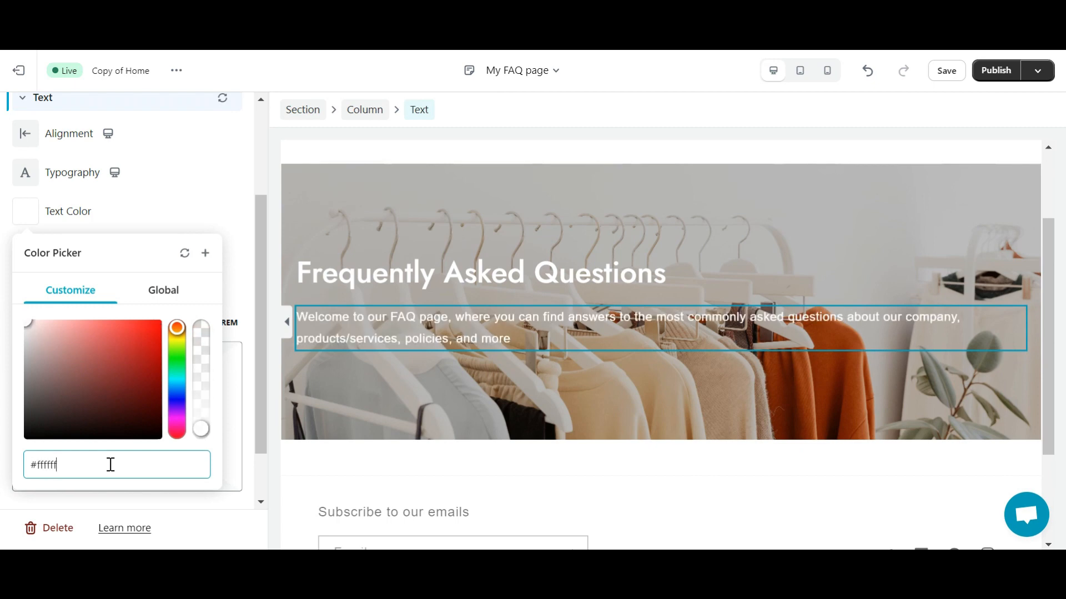
Set the welcome paragraph's typography to the Google font Jost
left_click(186, 183)
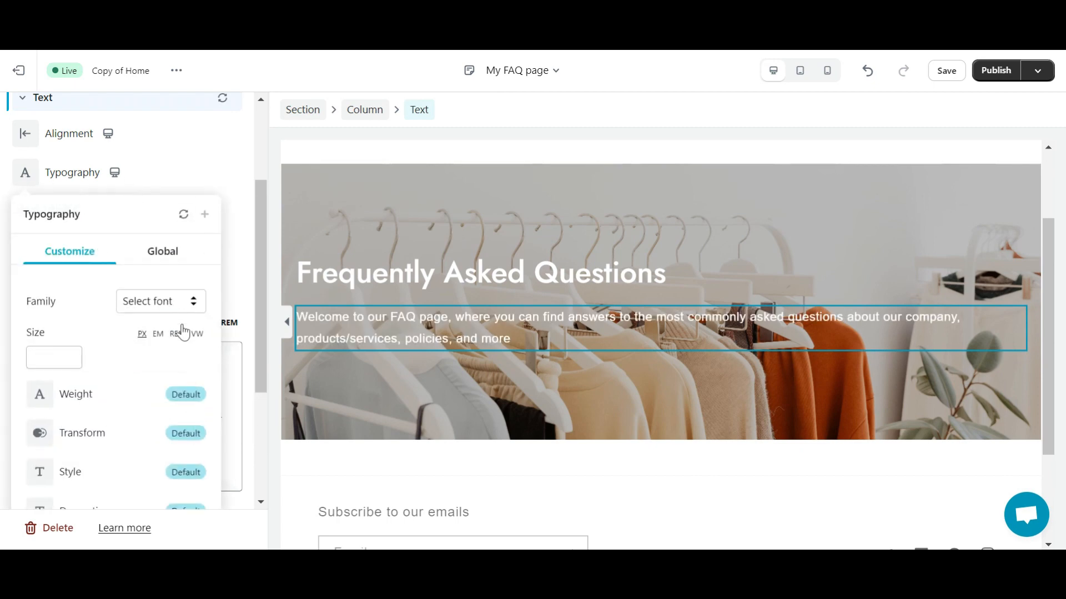
left_click(162, 299)
left_click(97, 292)
type("jost")
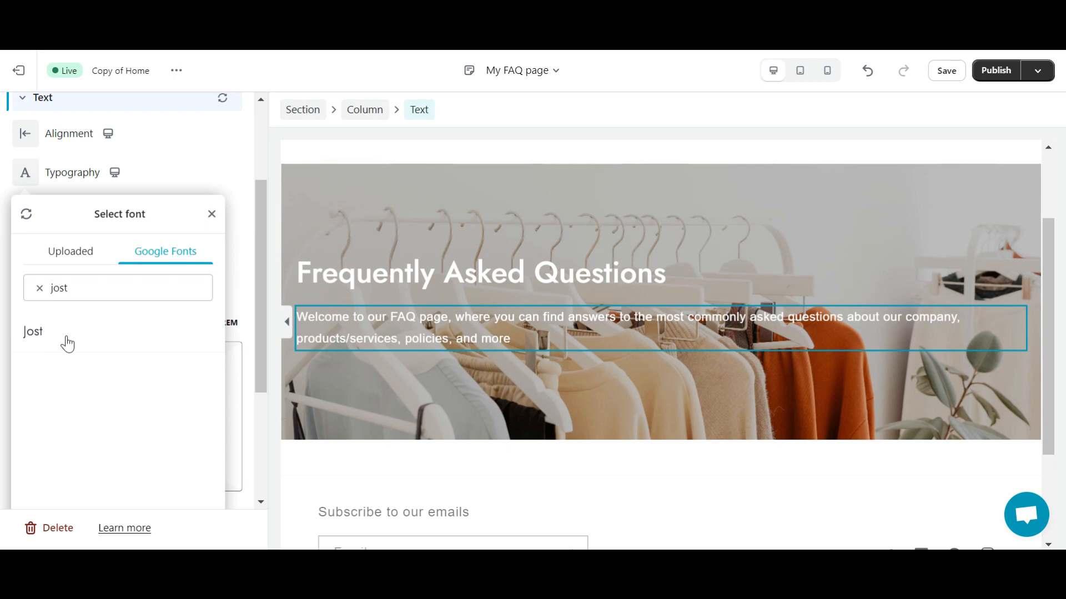
left_click(67, 344)
left_click(43, 358)
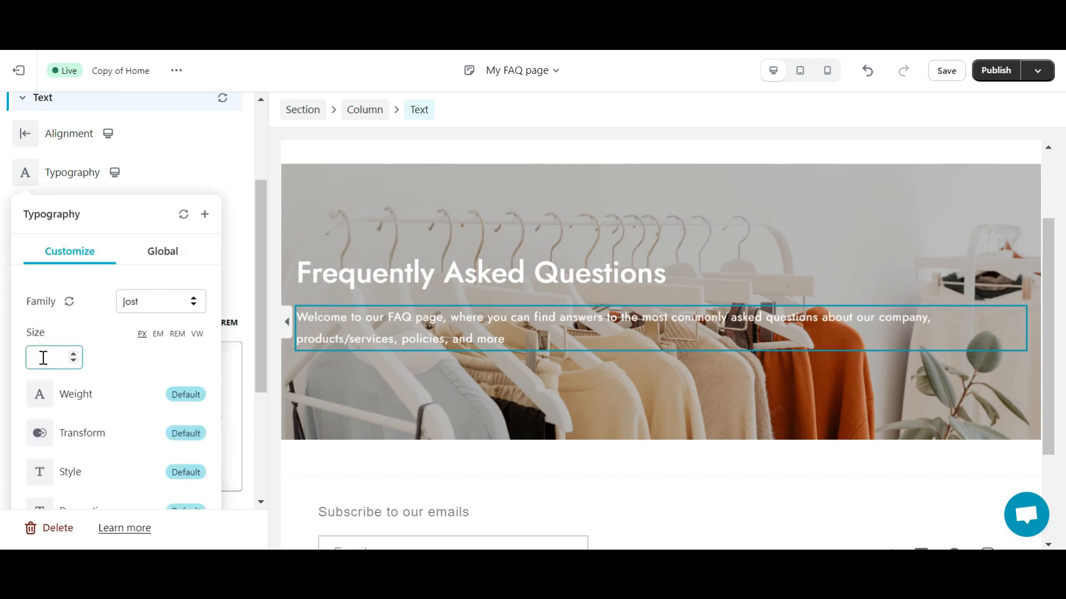
left_click(233, 178)
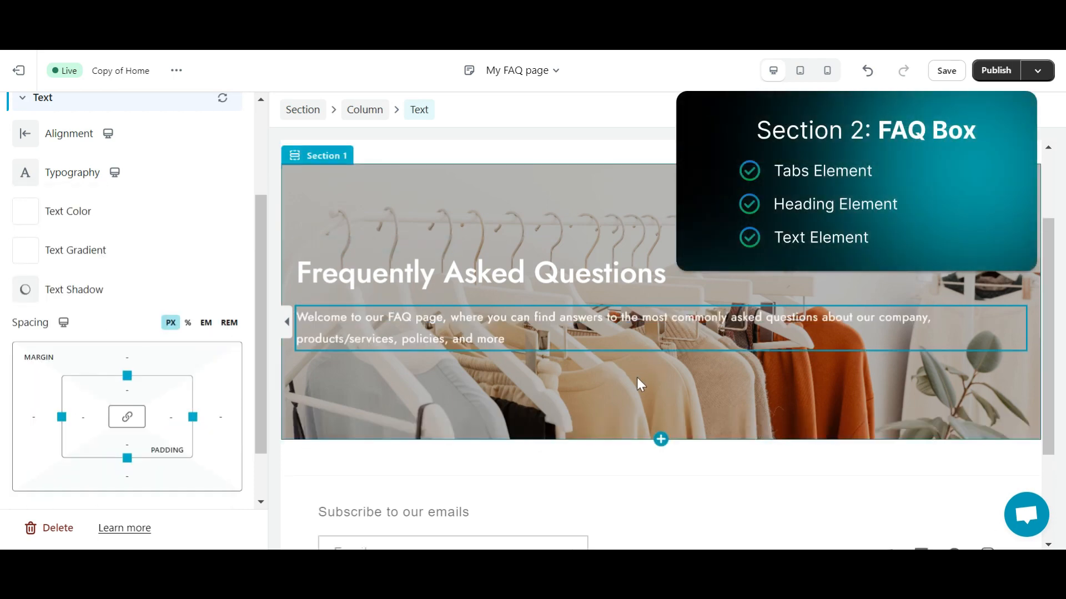
Add a new section with one full-width column directly below the banner section
left_click(687, 480)
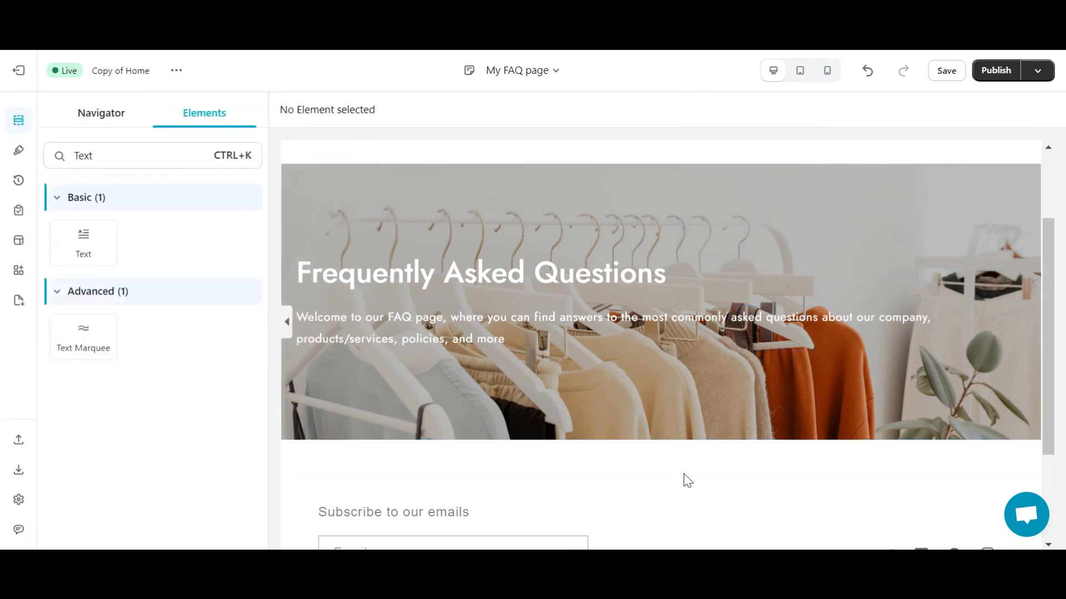
left_click(665, 440)
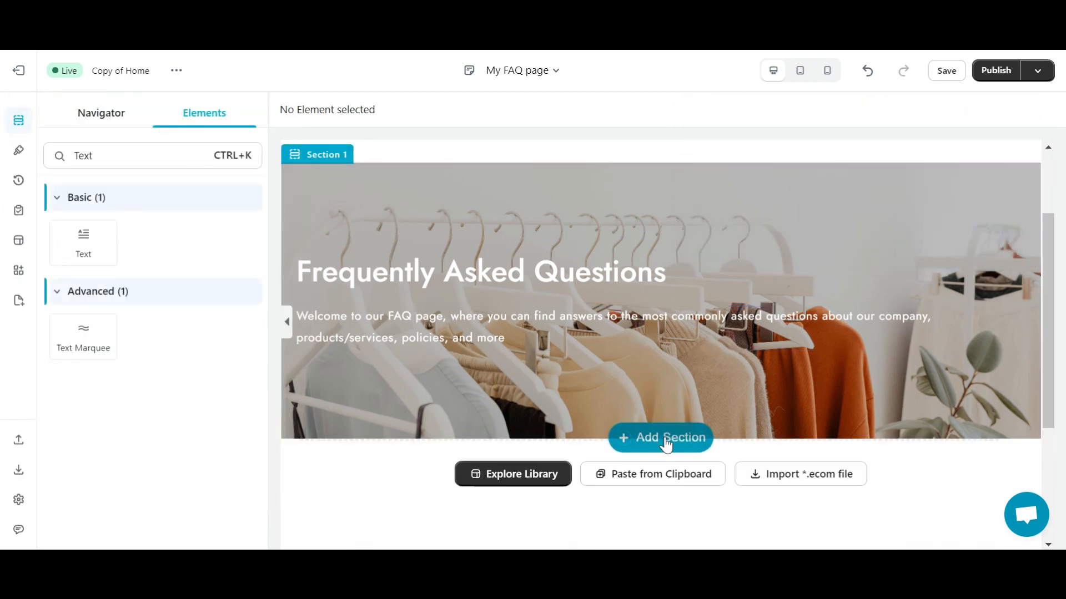
left_click(526, 222)
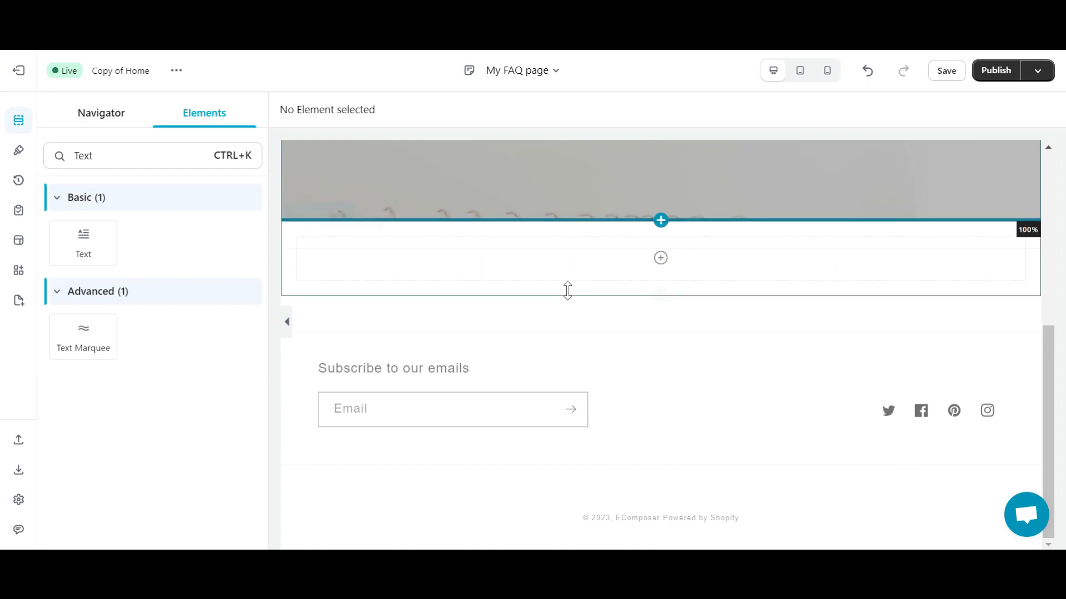
Find the basic Tabs element, place it in the new section's column and enable its Horizontal style
left_click_drag(122, 164, 65, 161)
type("Tab")
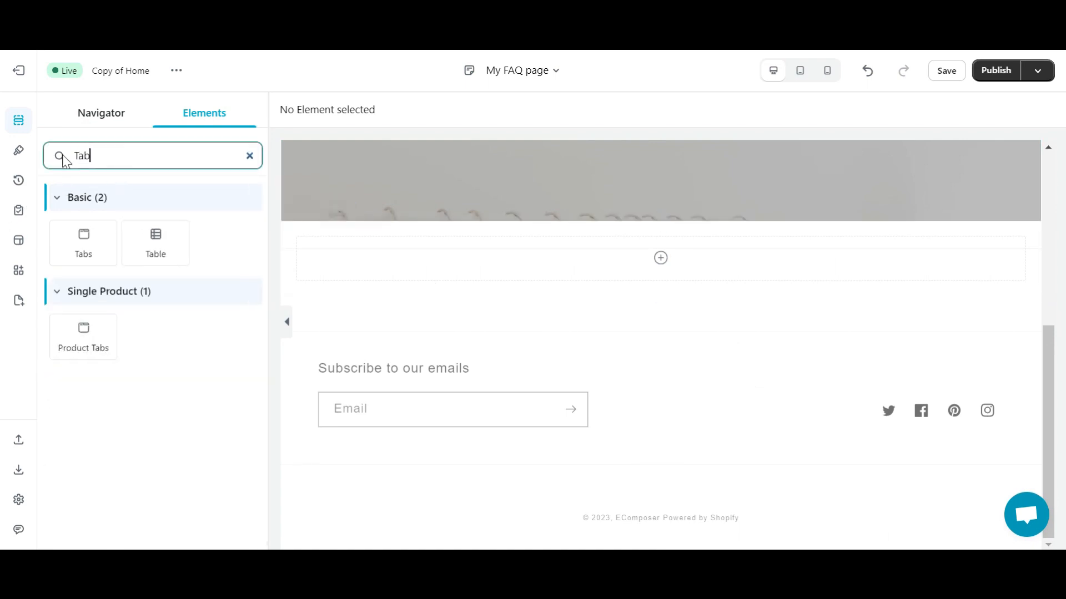
left_click_drag(84, 238, 512, 279)
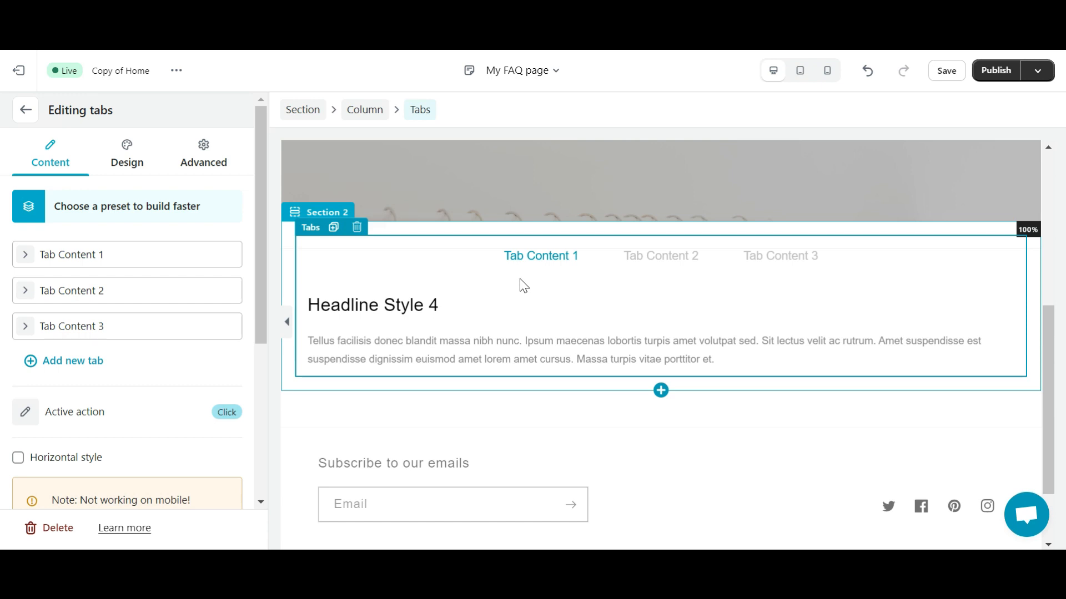
left_click(19, 458)
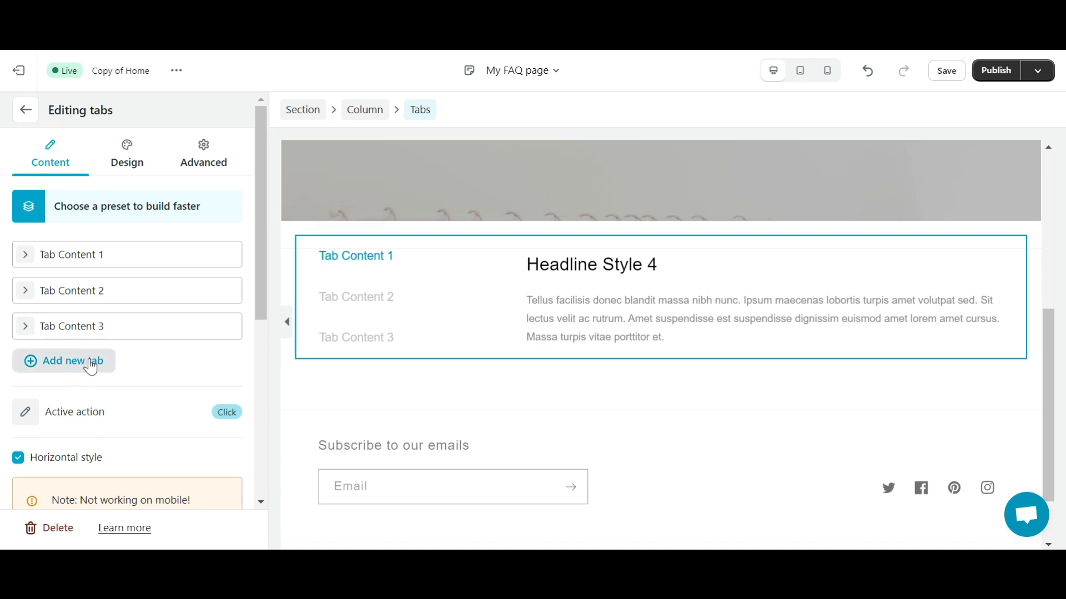
Examine the title, subtitle, icon, HTML tag and tab ID settings of Tab Content 1
left_click(80, 254)
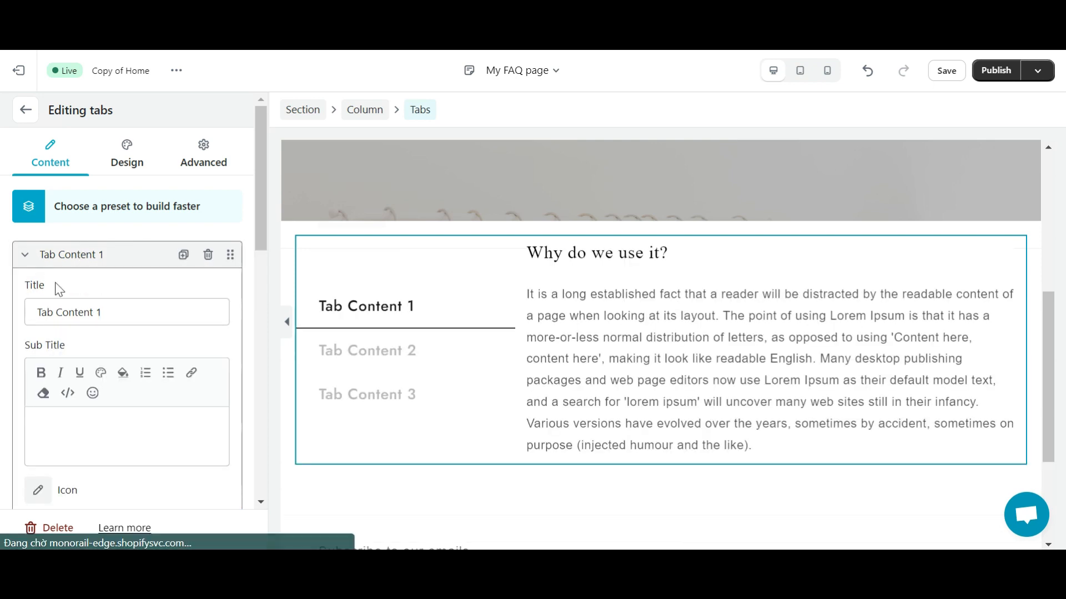
scroll(88, 331, "down", 5)
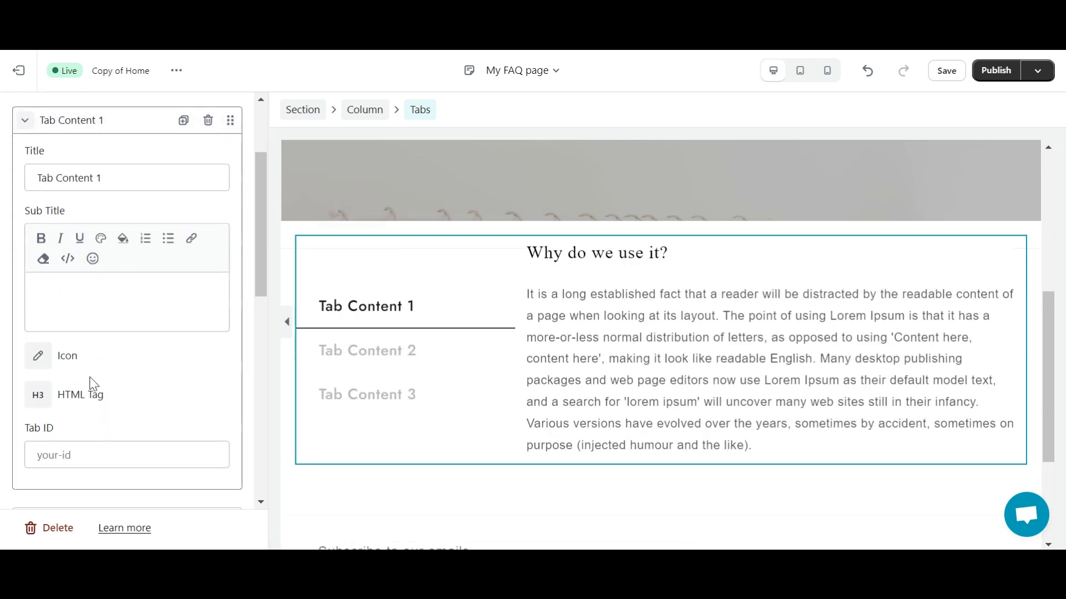
left_click(88, 353)
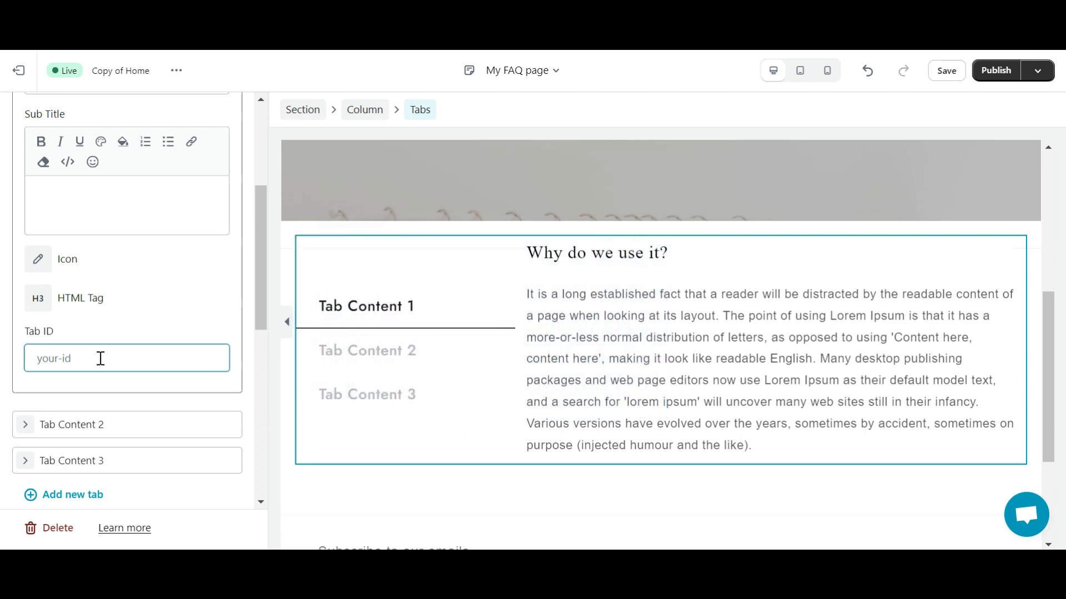
scroll(101, 359, "up", 5)
left_click(78, 253)
Examine the Tabs element's options for the active action, horizontal style and tabs position
scroll(142, 398, "down", 2)
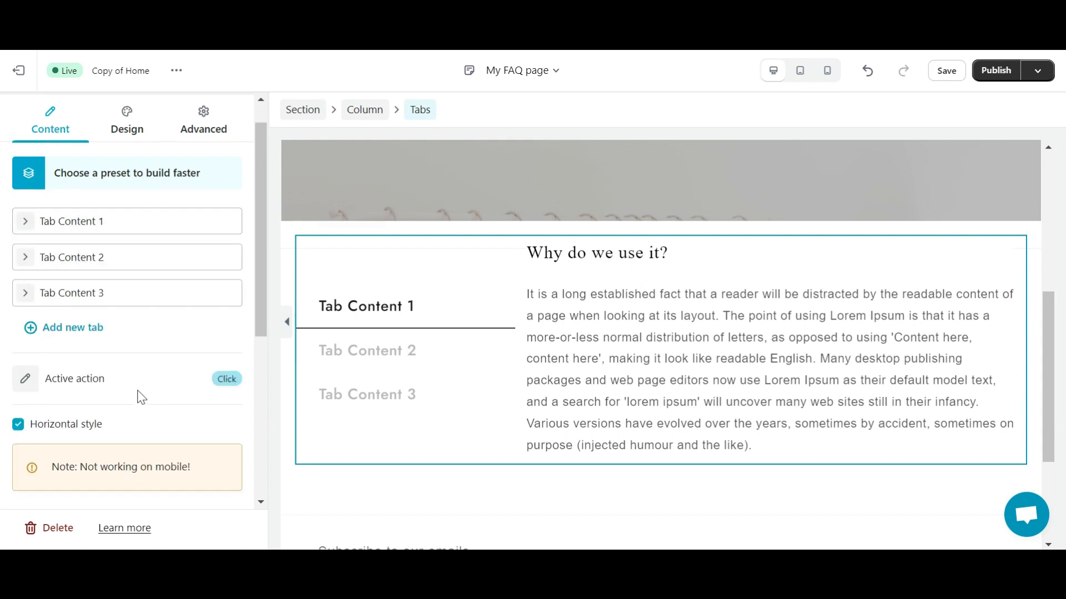
scroll(142, 397, "down", 3)
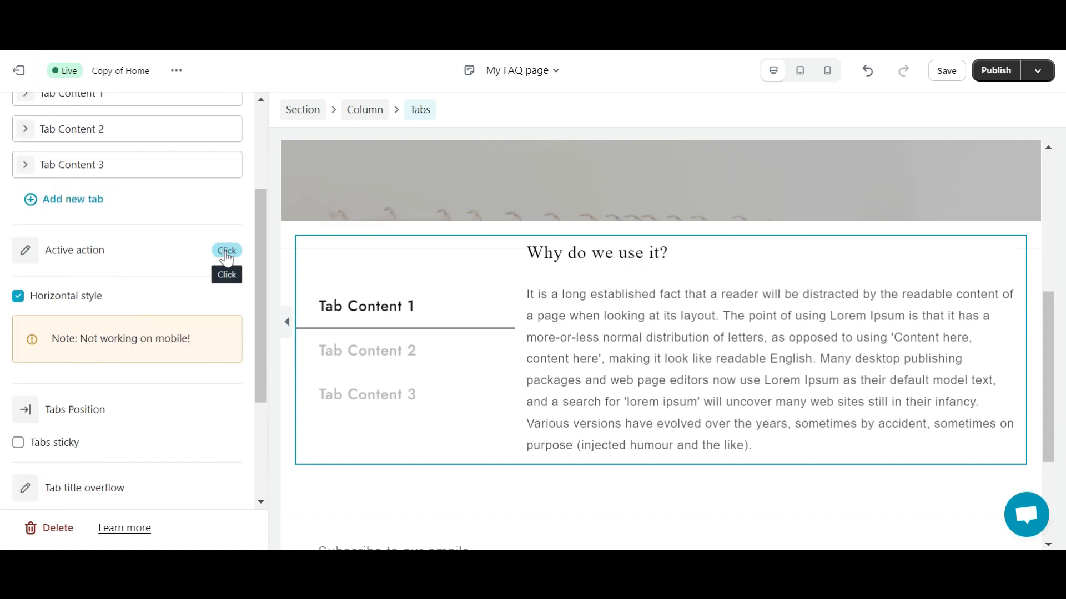
left_click(227, 256)
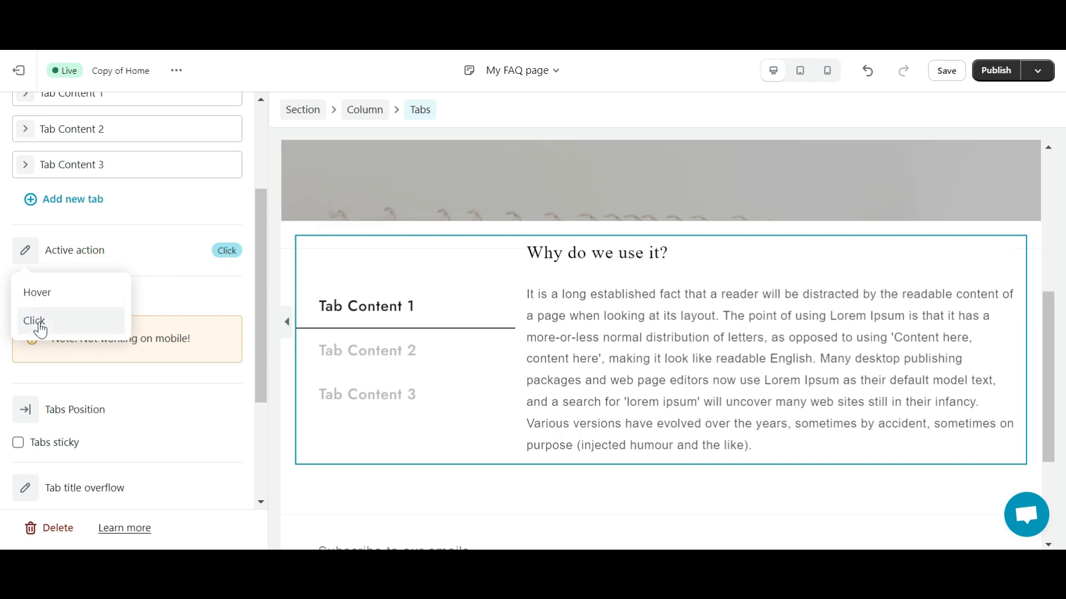
left_click(227, 254)
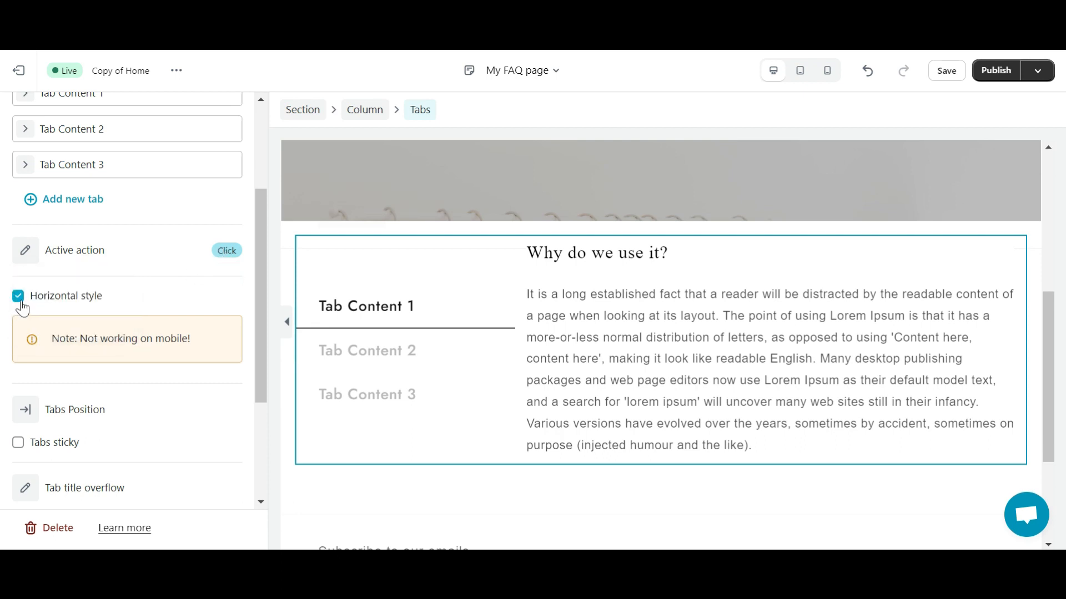
scroll(69, 310, "down", 3)
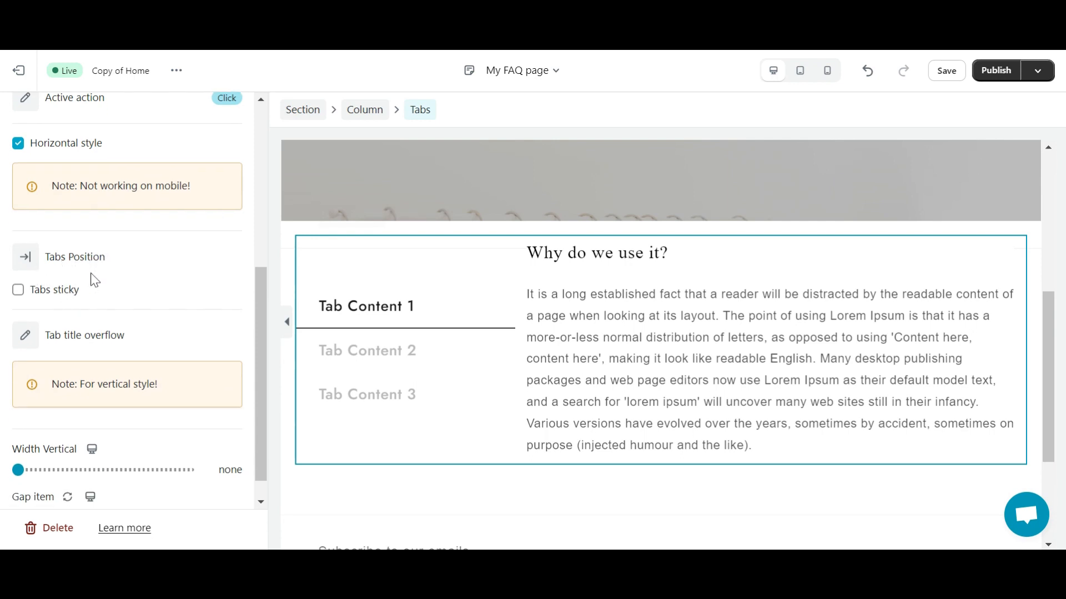
left_click(24, 261)
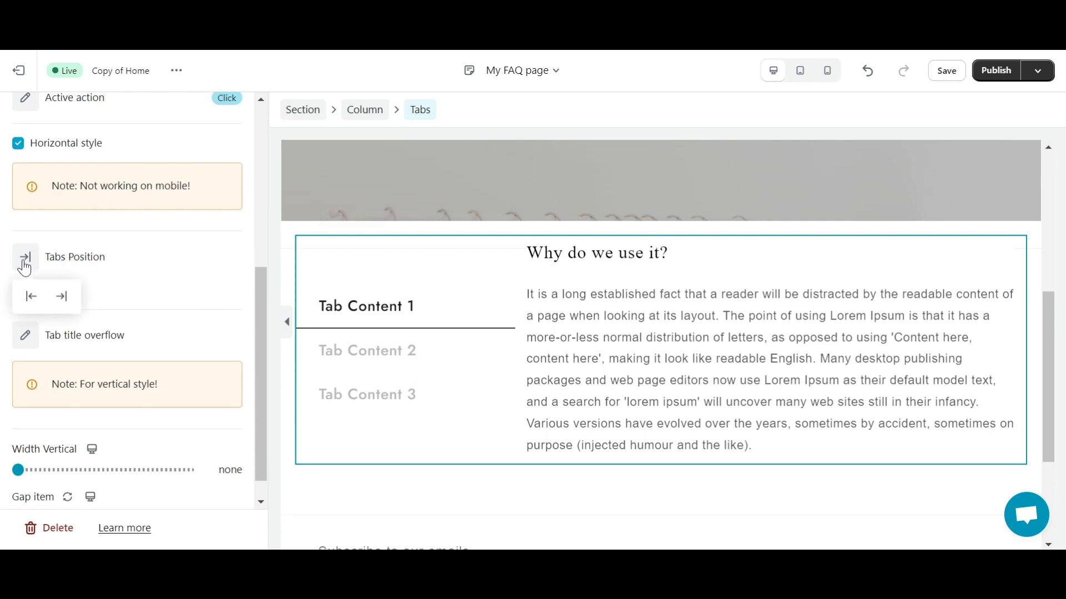
scroll(169, 283, "down", 1)
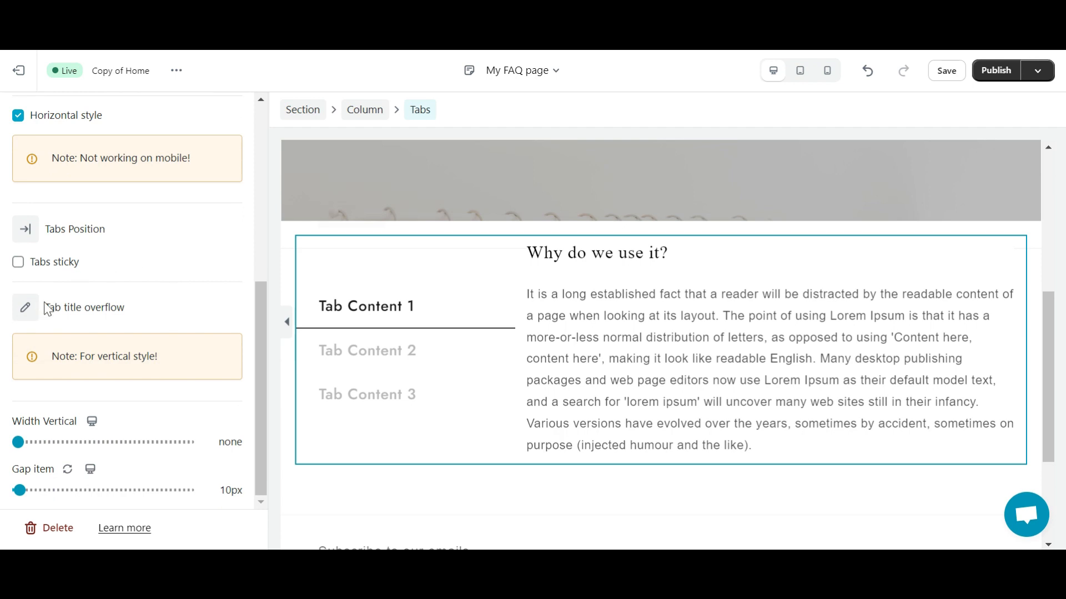
Try the Scroll X option for the tab title overflow and check the tabs on the page
left_click(26, 311)
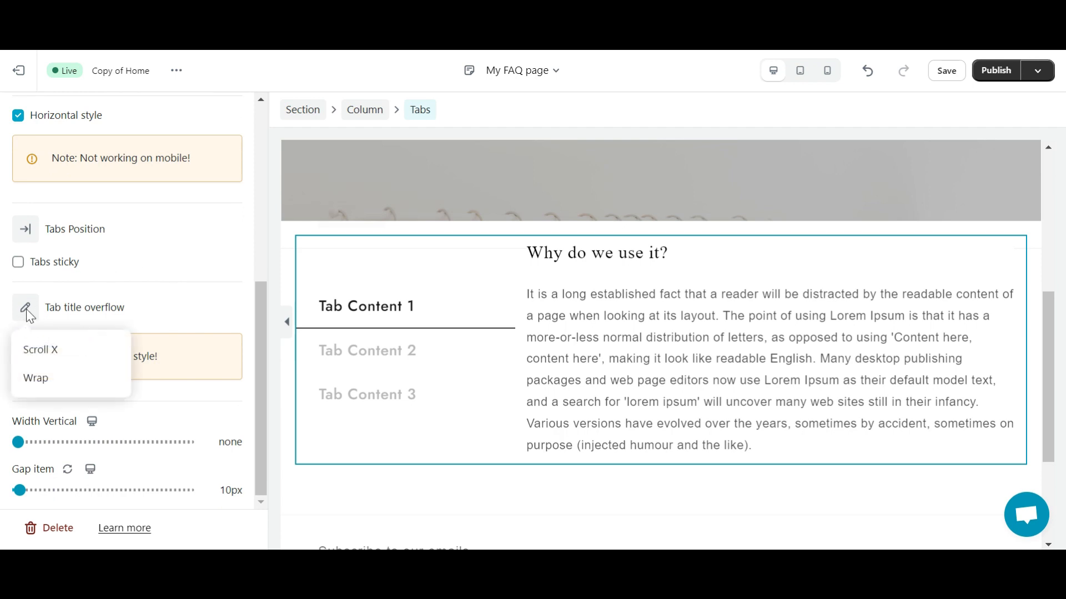
left_click(70, 357)
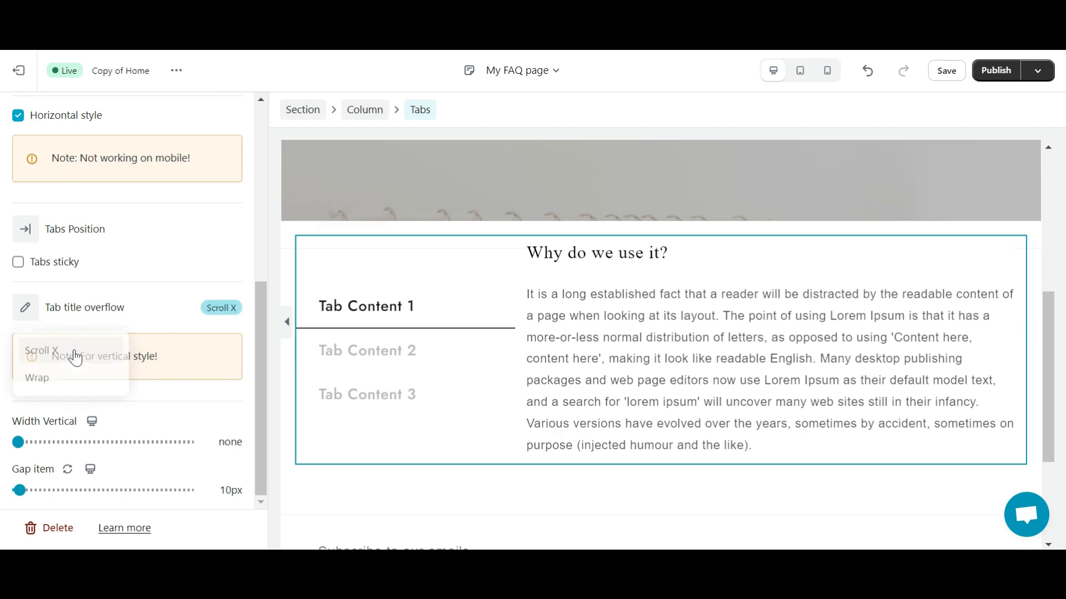
scroll(502, 324, "down", 1)
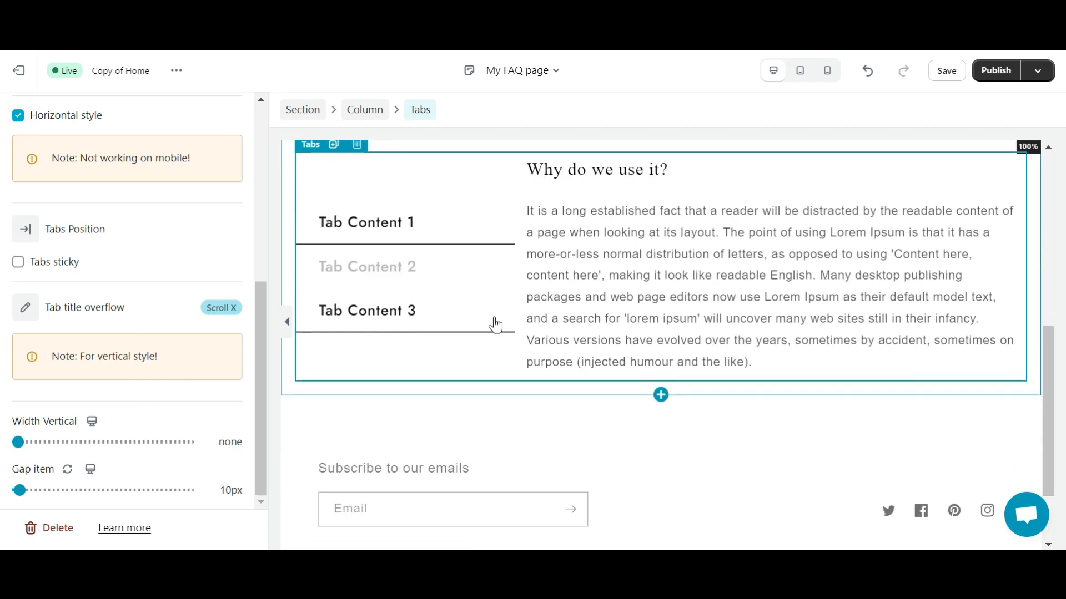
scroll(495, 326, "up", 1)
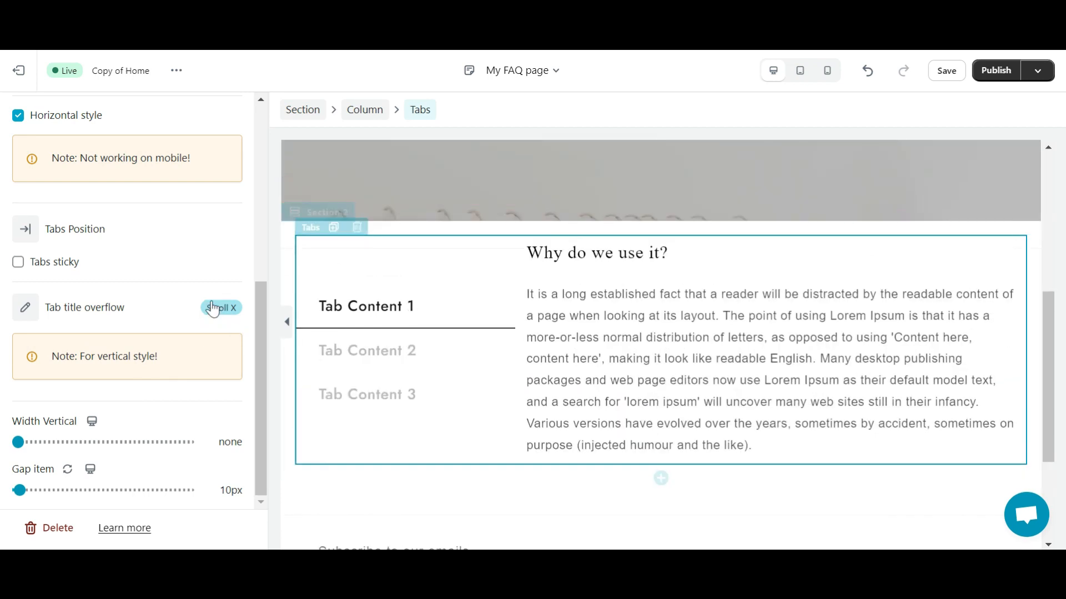
Set the tab title overflow to Wrap and widen the gap between the tab items
left_click(211, 308)
left_click(36, 379)
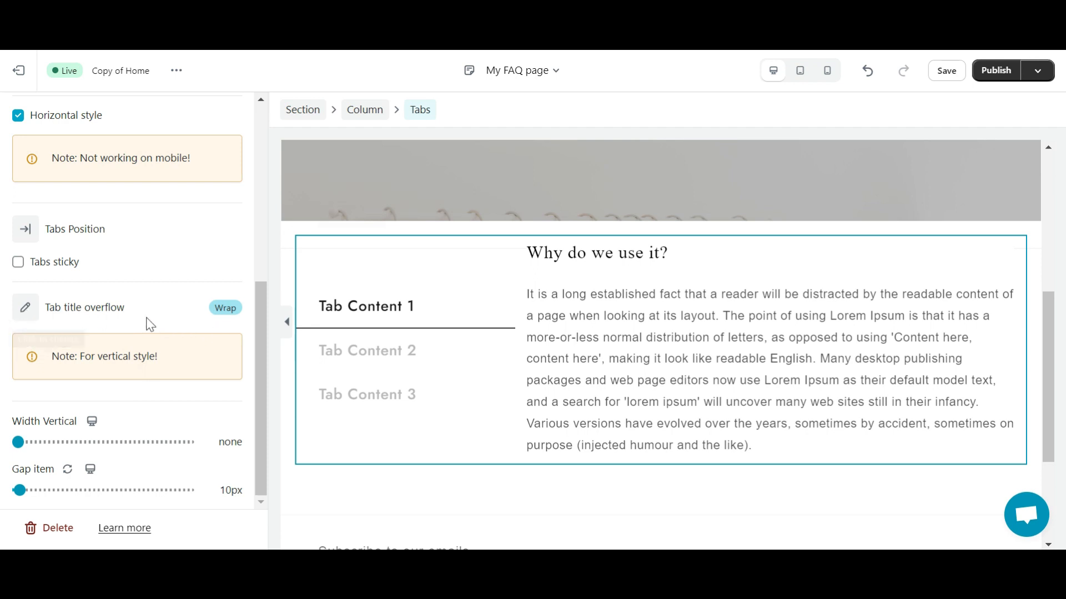
left_click_drag(168, 364, 80, 357)
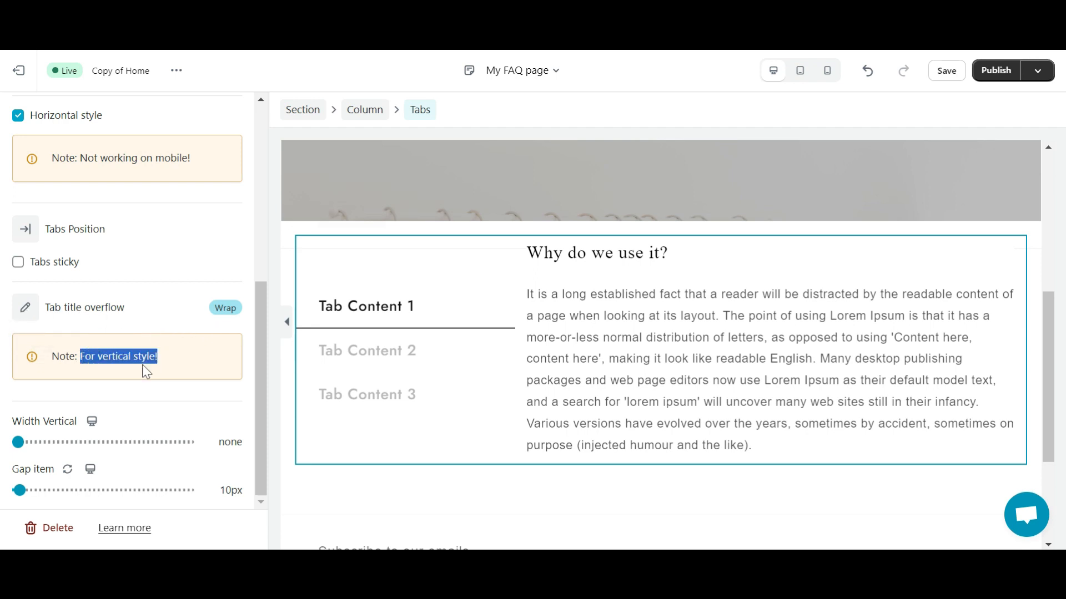
left_click(164, 376)
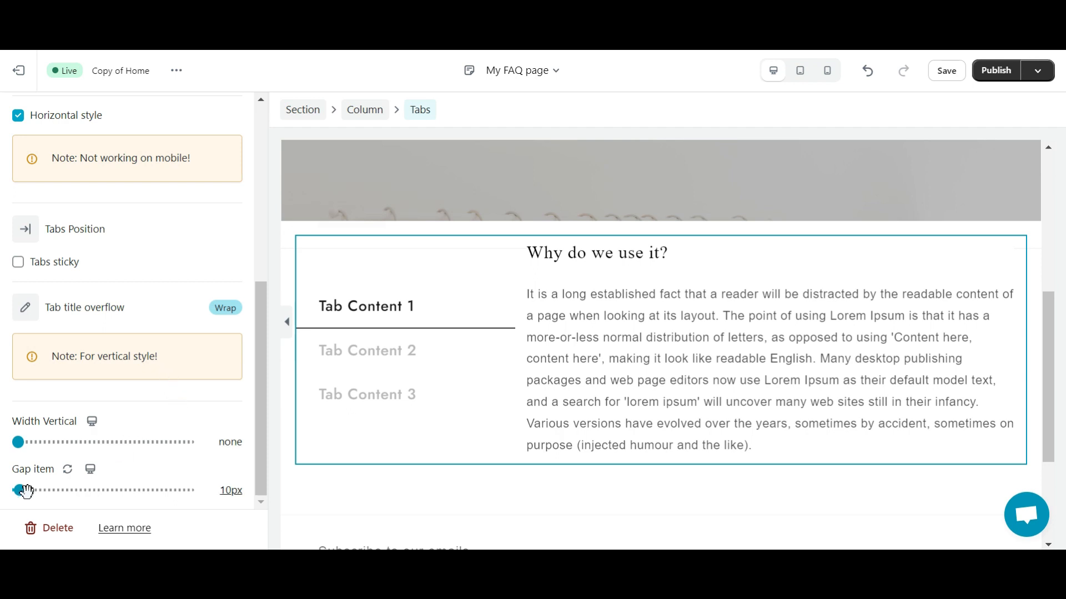
left_click_drag(26, 492, 49, 491)
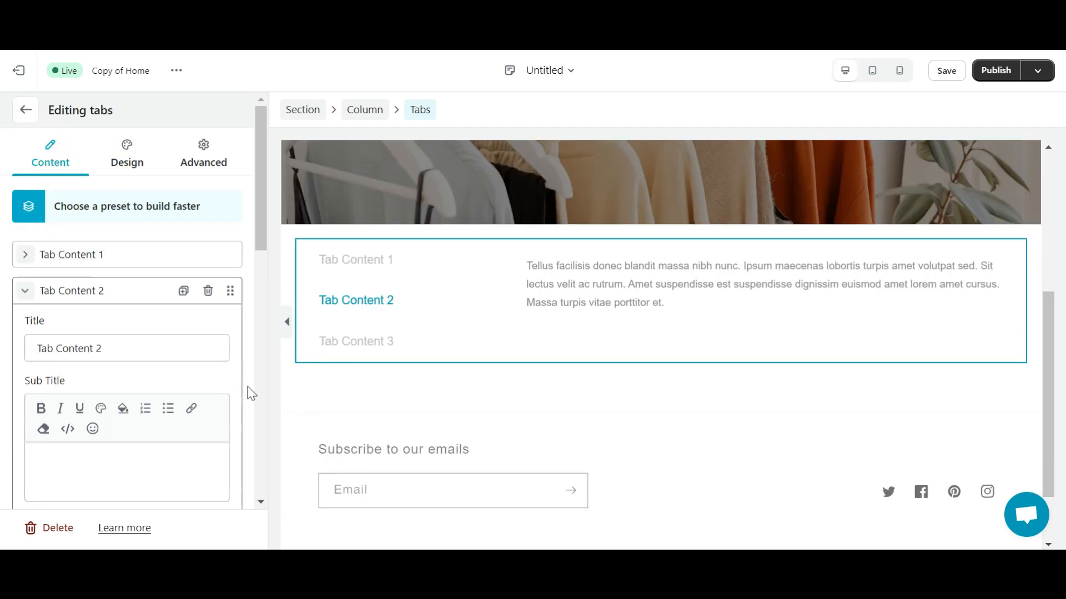
Examine the Tabs element's General and Items design settings, including background, border, border radius, width and spacing
left_click(135, 163)
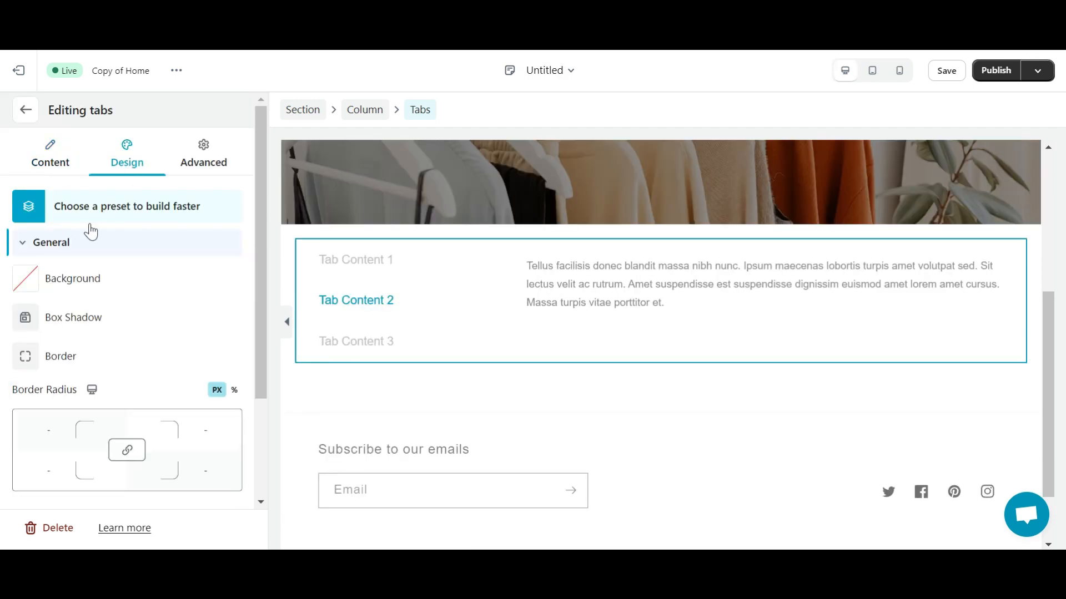
left_click(89, 249)
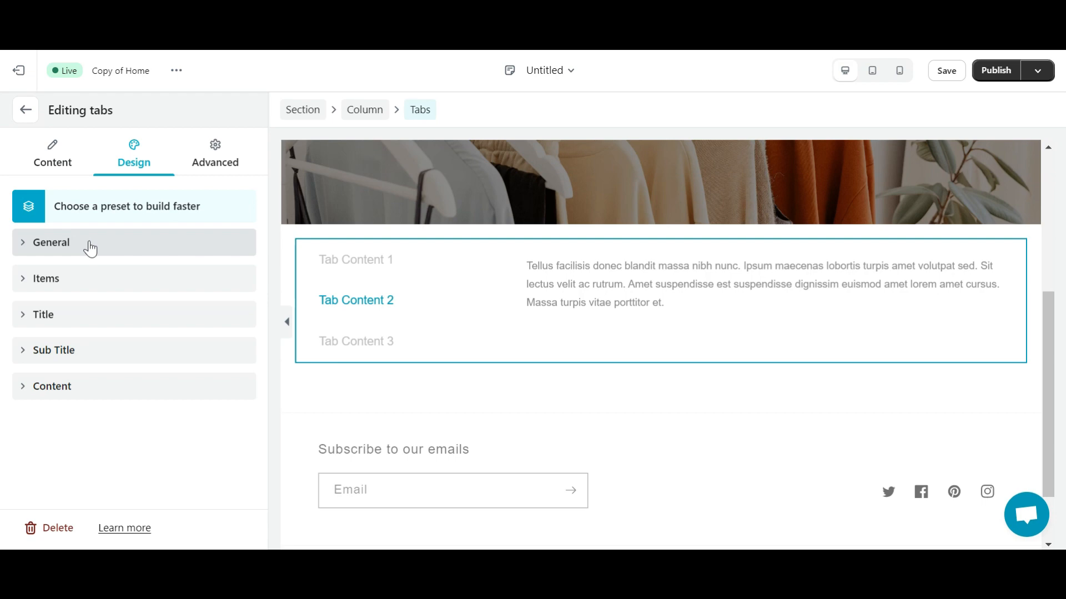
left_click(89, 248)
scroll(105, 335, "down", 3)
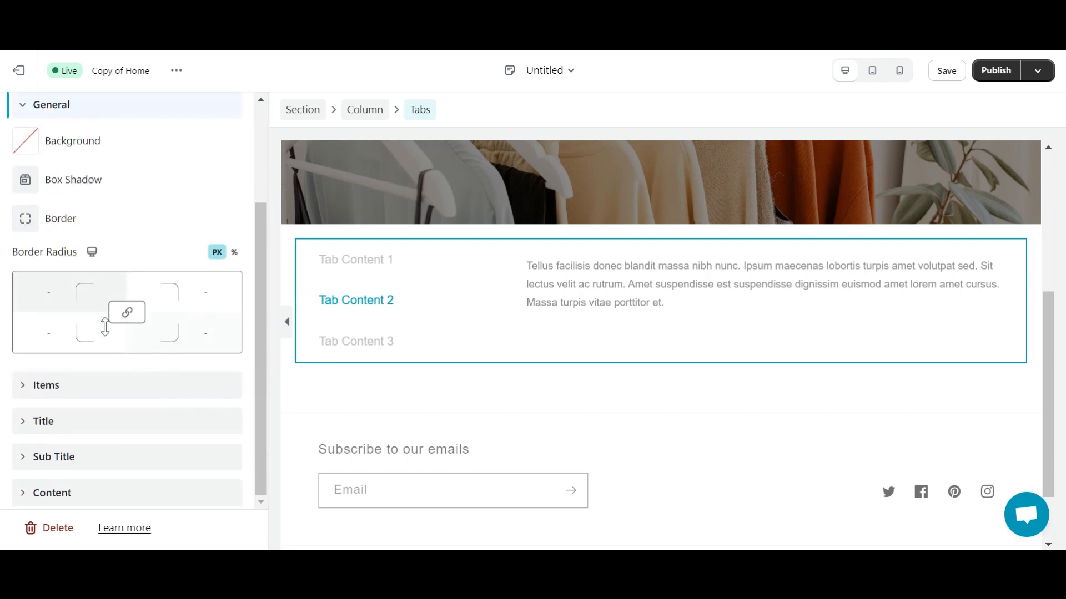
scroll(105, 325, "up", 1)
scroll(105, 327, "up", 1)
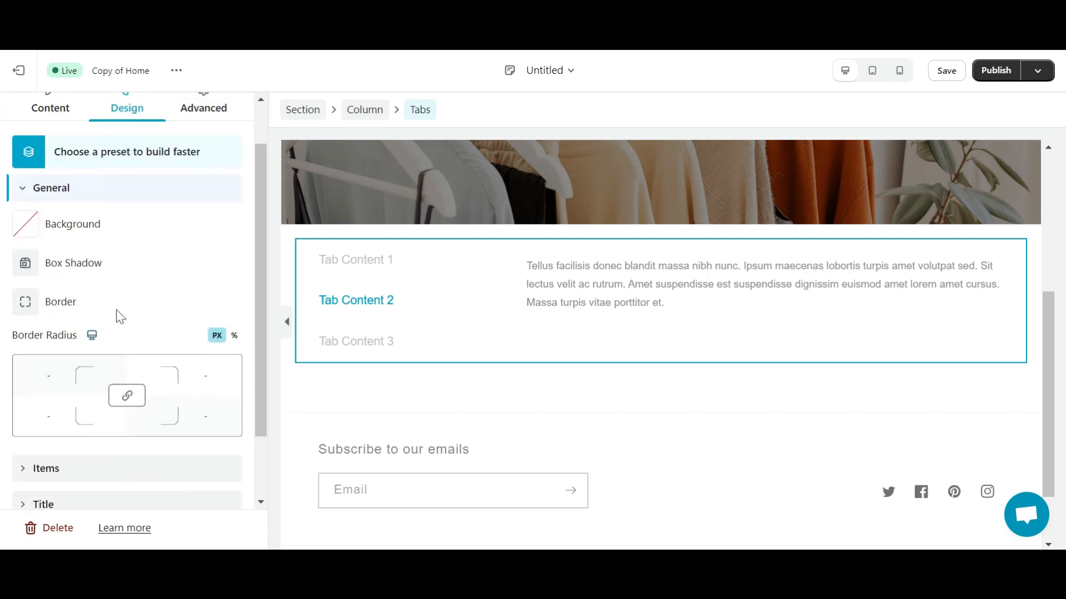
scroll(120, 317, "down", 1)
left_click(105, 390)
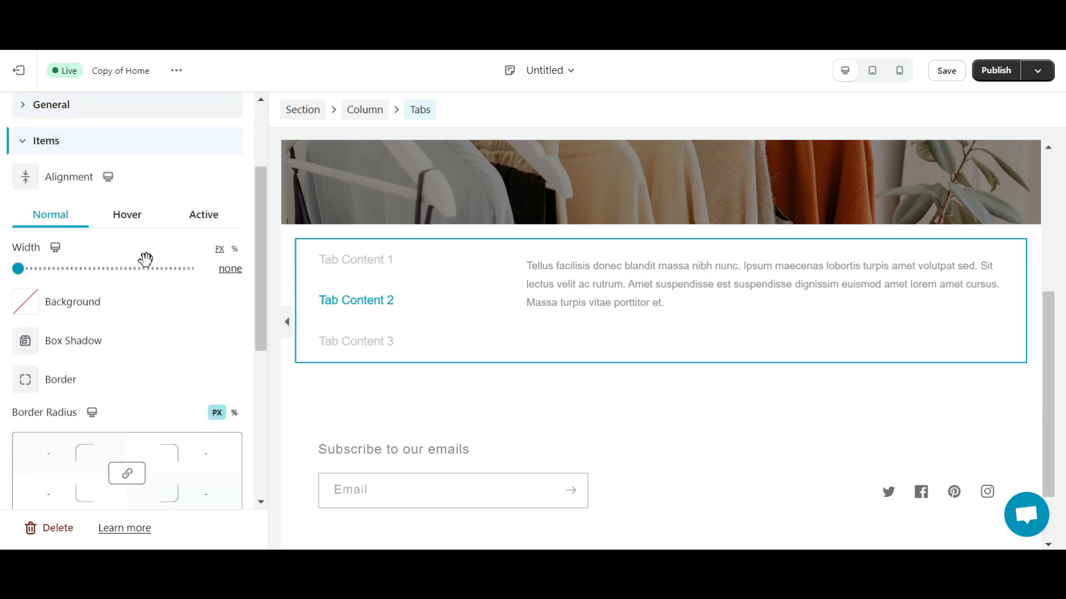
scroll(145, 259, "down", 2)
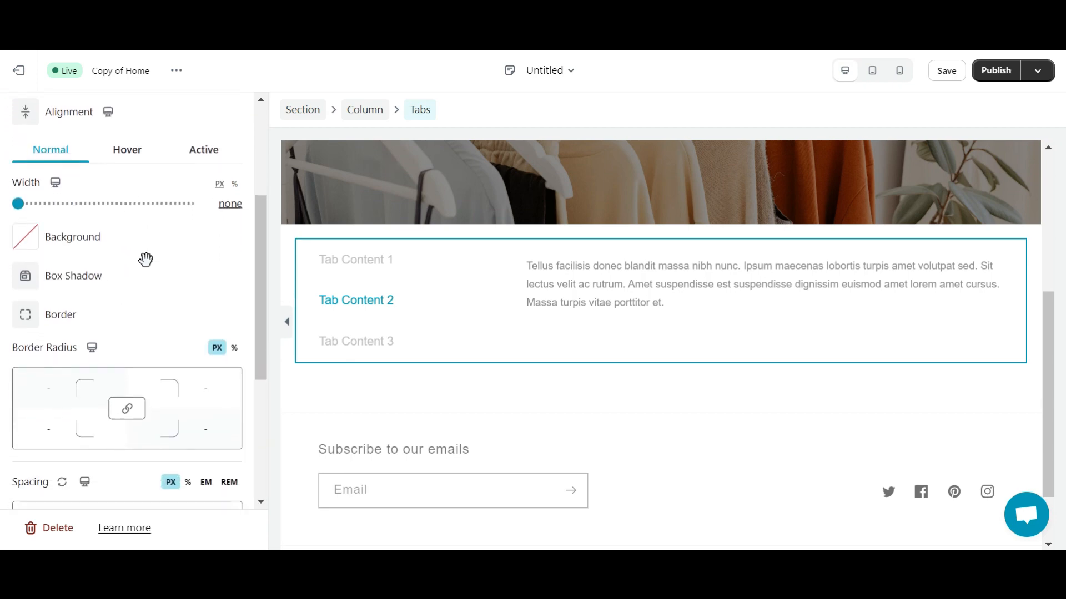
scroll(145, 259, "down", 4)
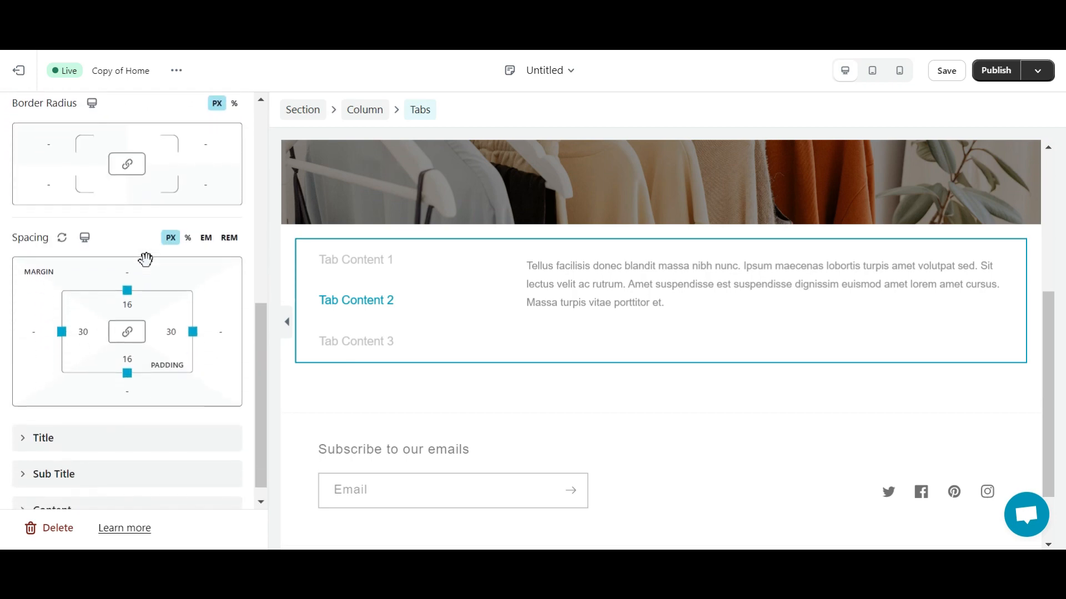
Examine the Tabs element's Title design settings, including alignment, typography, text shadow, text color, spacing and icon alignment
scroll(146, 259, "up", 1)
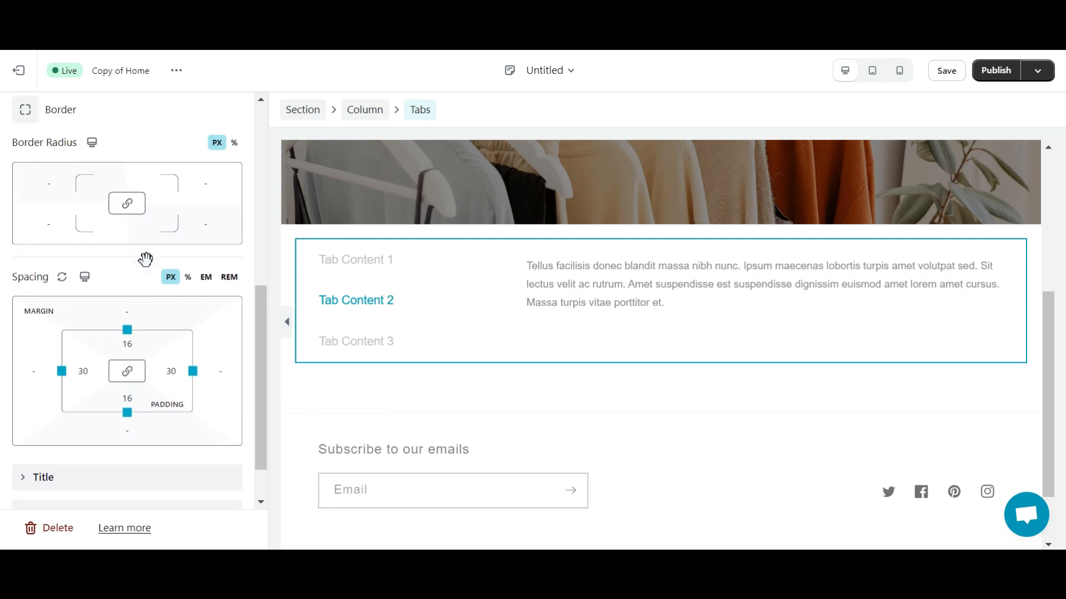
scroll(145, 259, "down", 1)
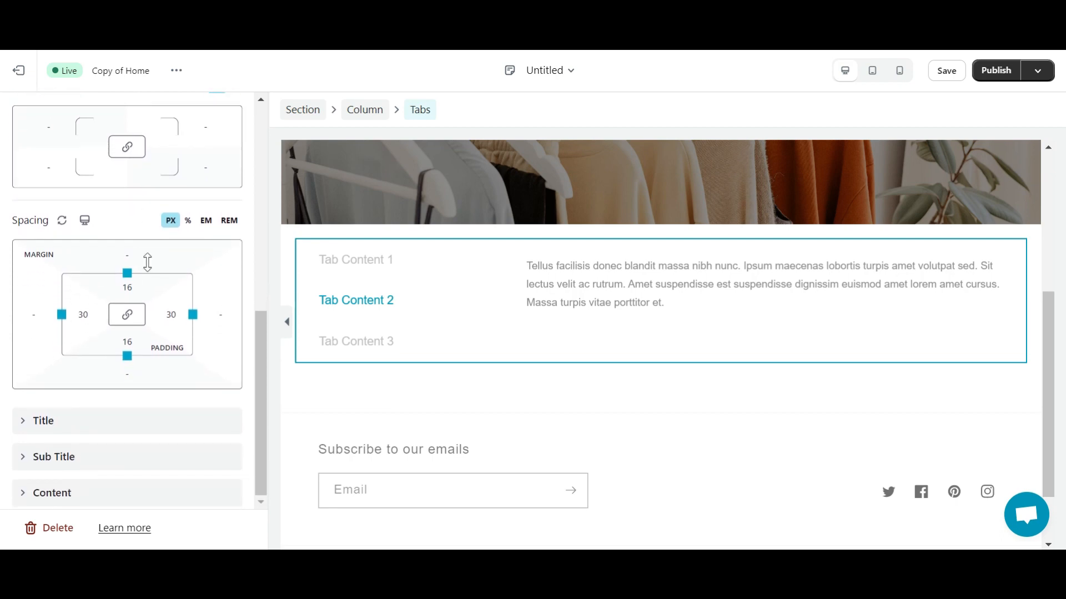
left_click(120, 422)
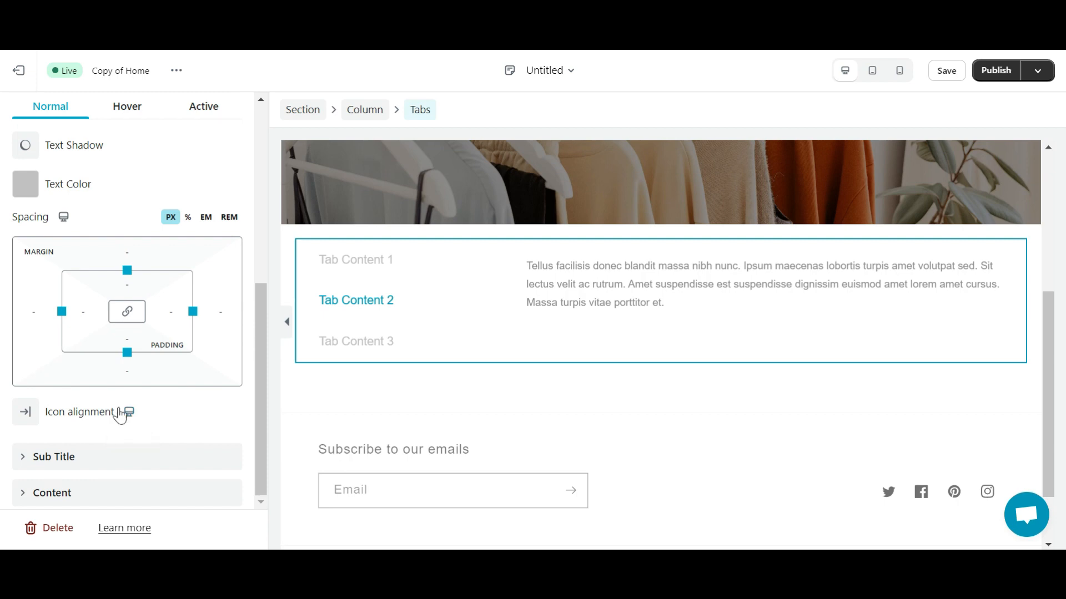
scroll(126, 381, "up", 2)
scroll(128, 387, "down", 2)
scroll(140, 356, "up", 4)
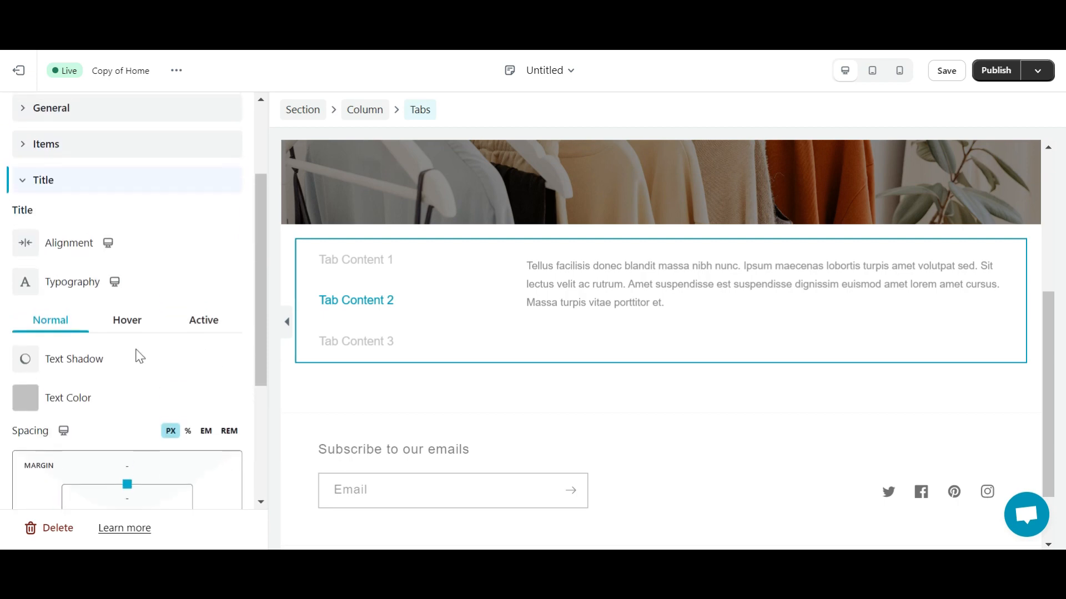
scroll(140, 356, "down", 5)
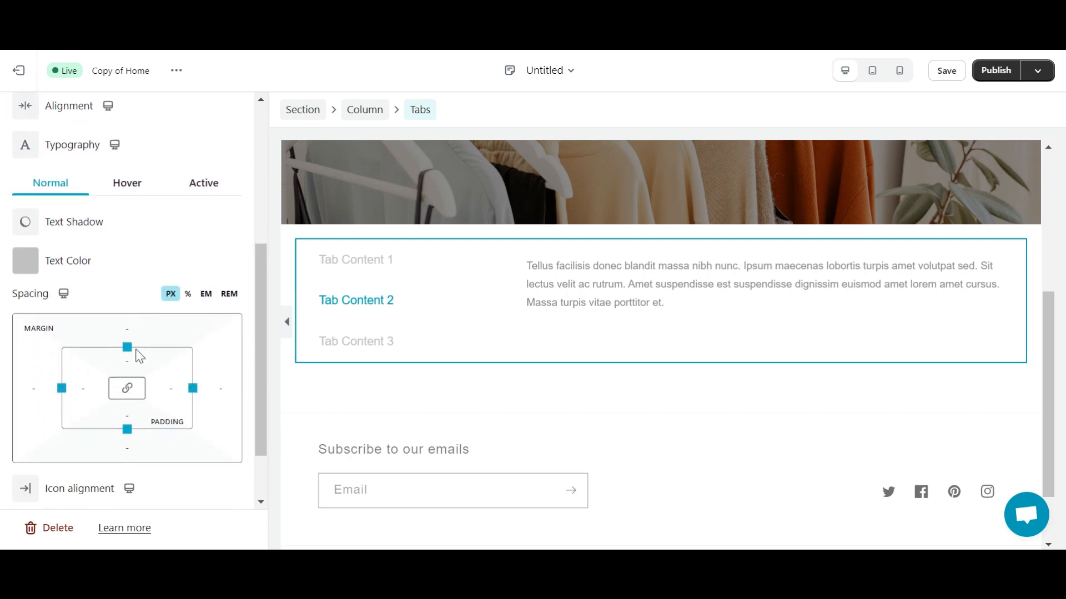
scroll(138, 353, "down", 3)
Examine the Tabs element's Sub Title and Content design settings, such as text gradient, background, border and spacing
left_click(124, 460)
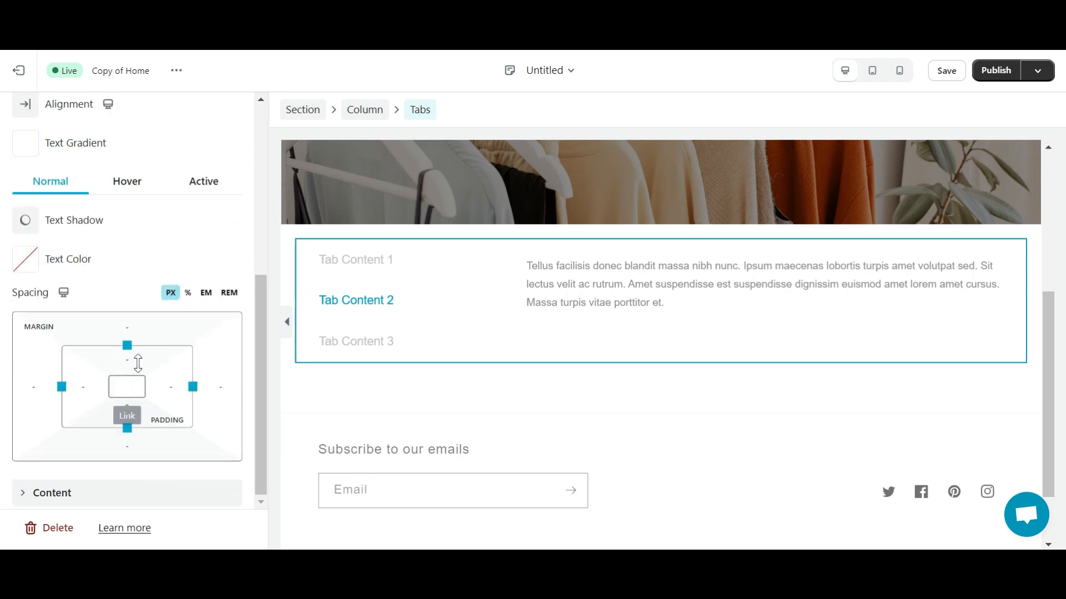
scroll(148, 351, "up", 4)
scroll(148, 351, "down", 3)
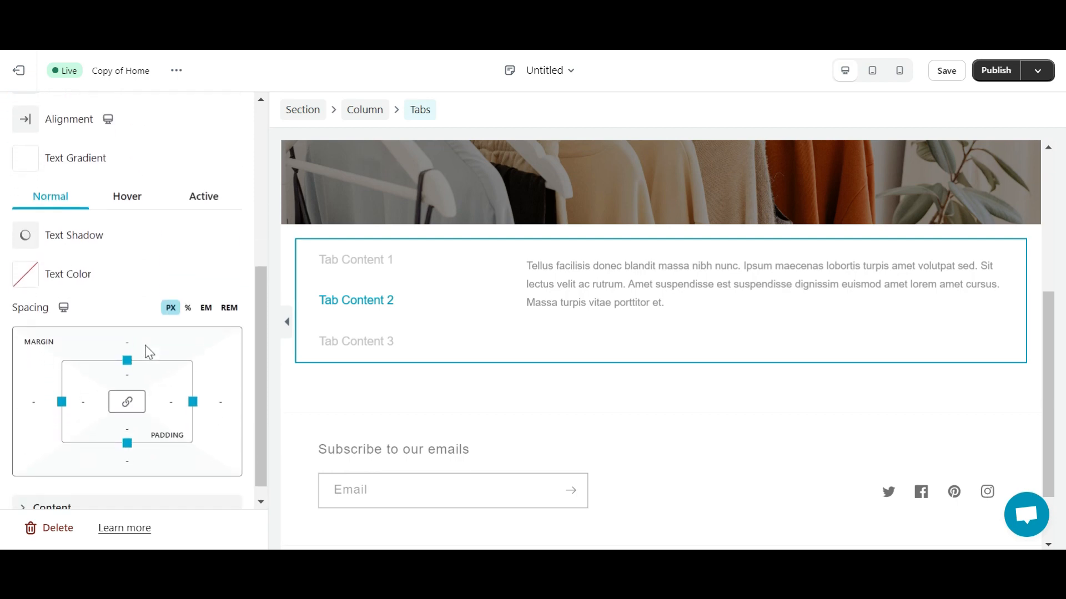
left_click(128, 497)
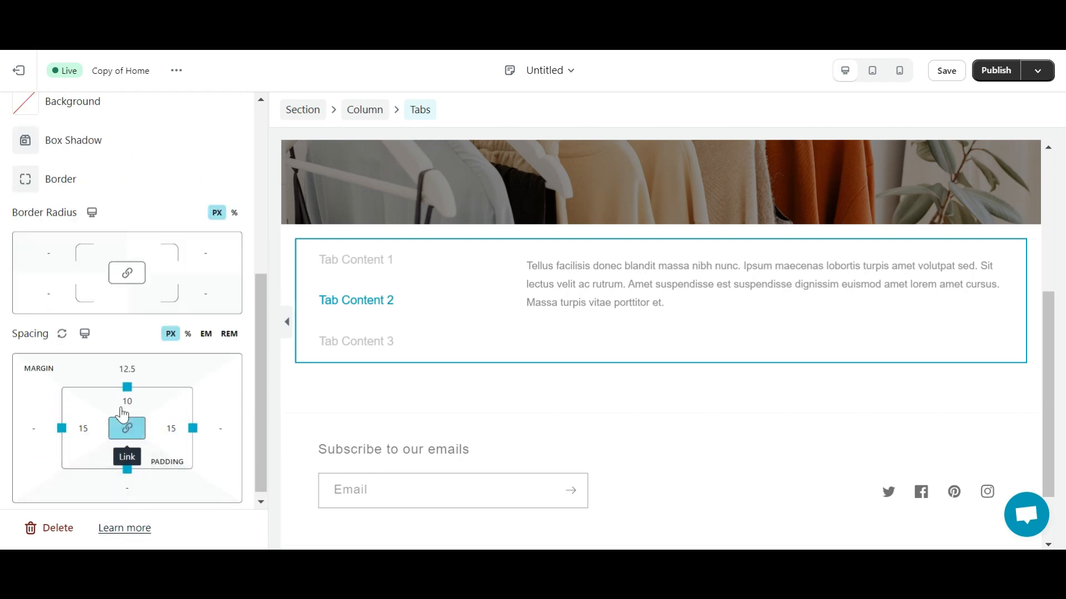
scroll(123, 405, "up", 3)
scroll(123, 233, "down", 1)
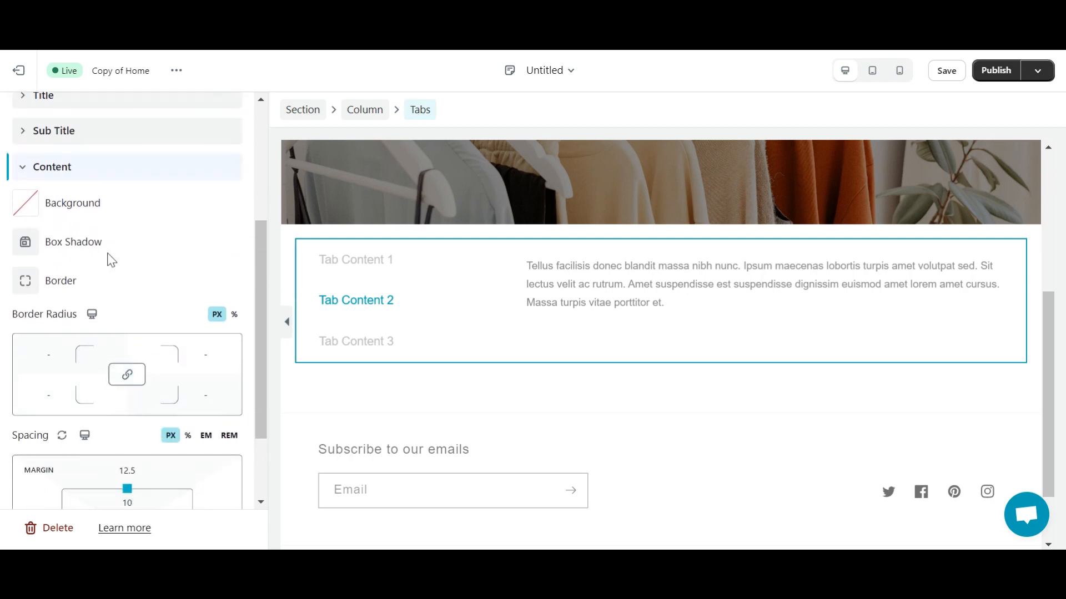
scroll(110, 289, "down", 3)
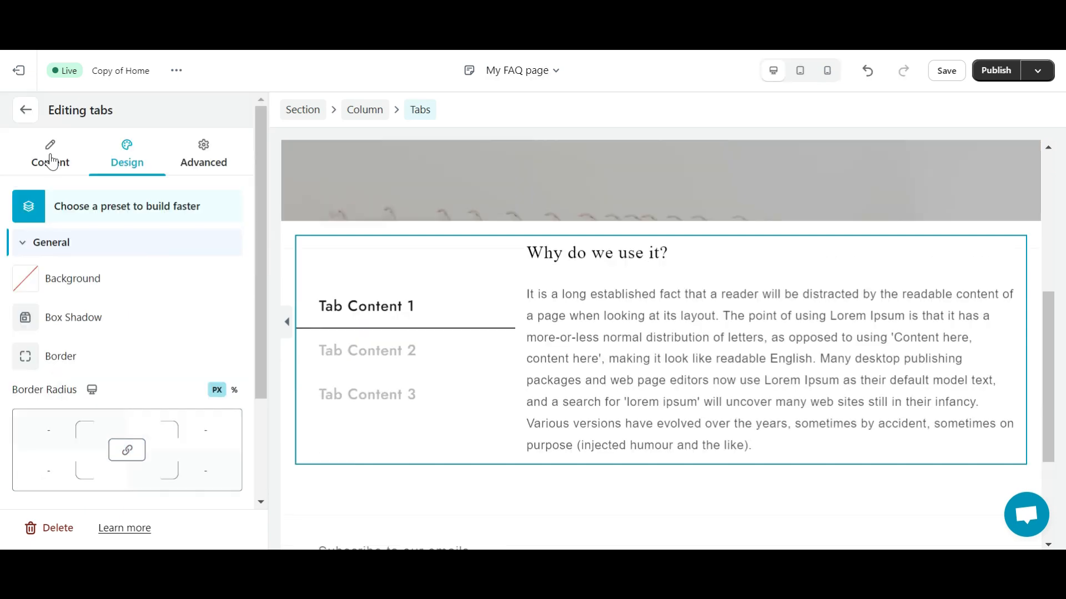
Rename the first tab to General Questions and replace the heading text in its content with General Questions
left_click(52, 161)
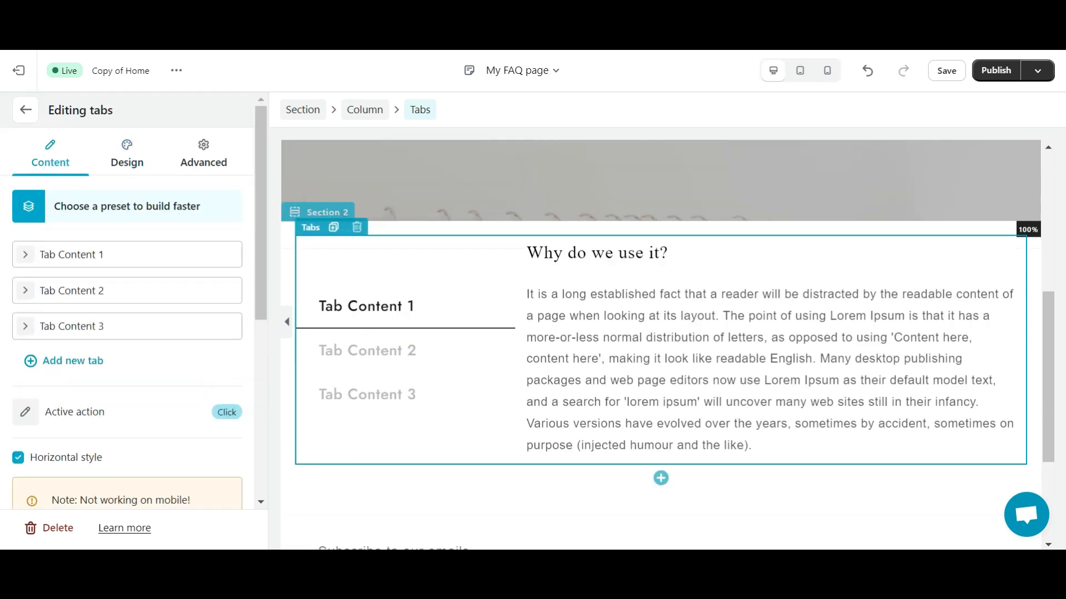
left_click(128, 251)
triple_click(49, 310)
key("ctrl+v")
triple_click(529, 262)
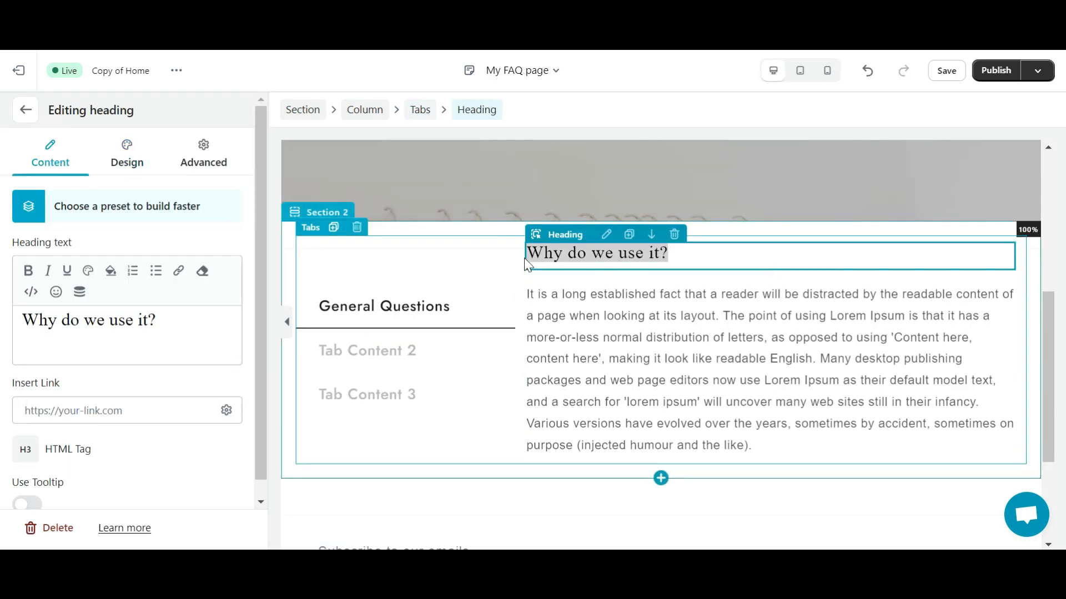
key("ctrl+v")
left_click(601, 344)
Set the General Questions heading's typography to the Google font Jost at 24 px
left_click(566, 253)
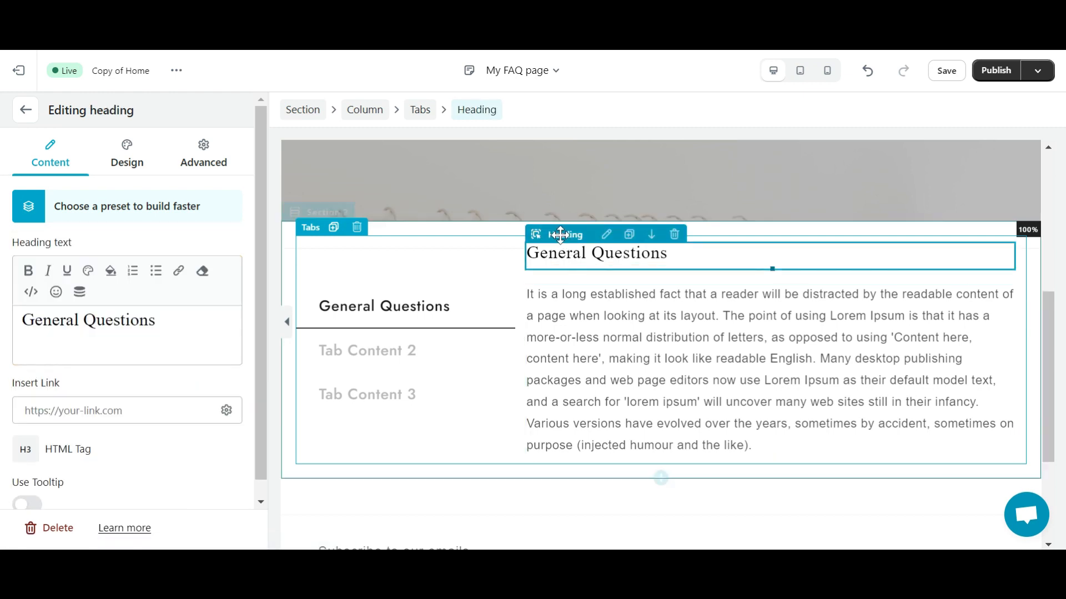
left_click(127, 159)
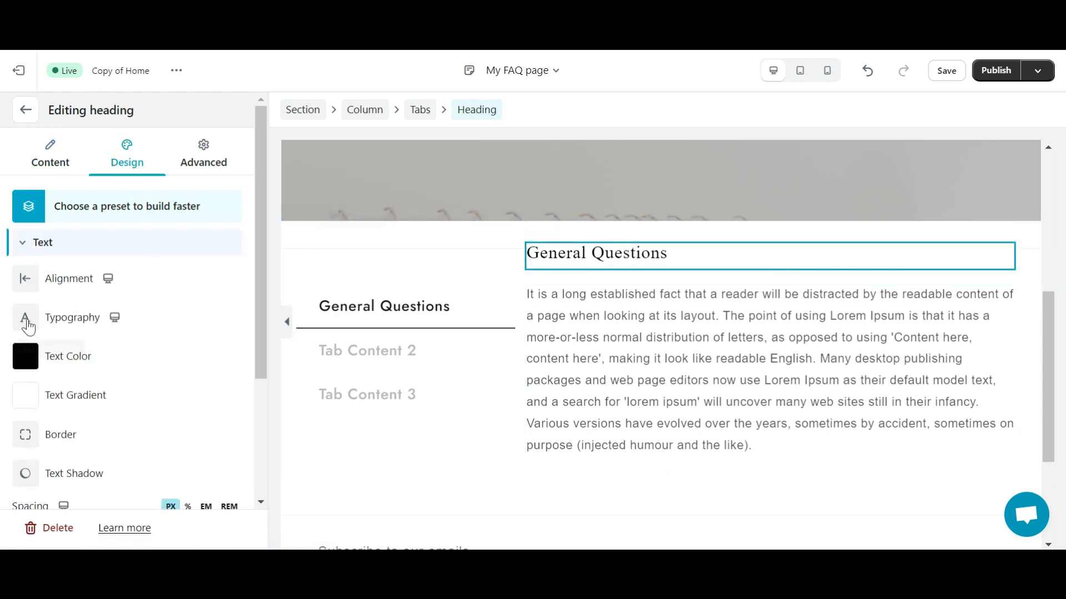
left_click(73, 317)
left_click(158, 446)
left_click(164, 400)
left_click(122, 432)
type("jost")
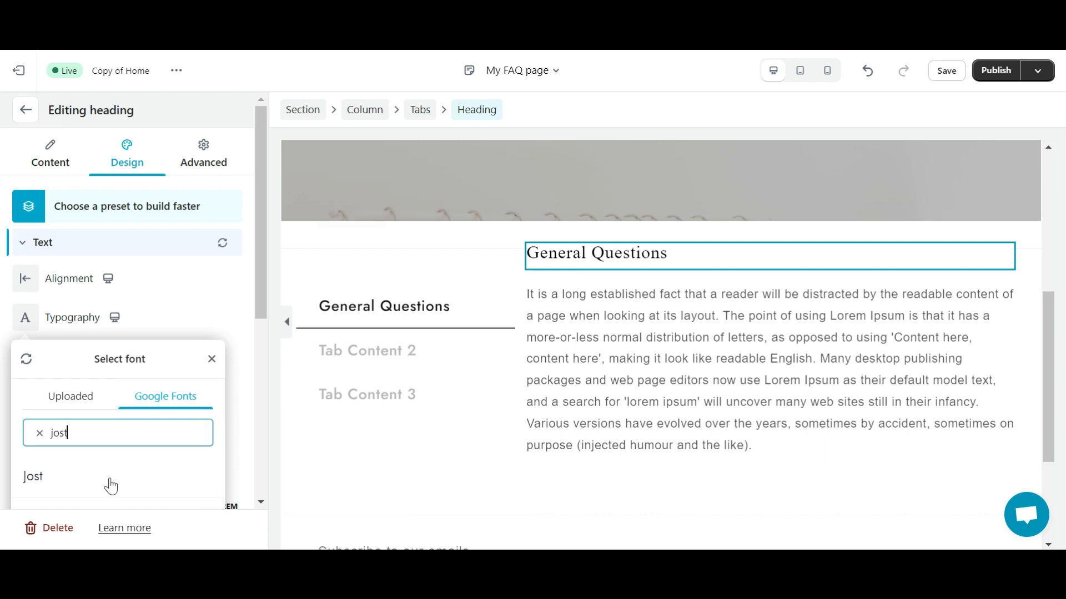
left_click(109, 479)
left_click(70, 499)
key("BackSpace")
type("4")
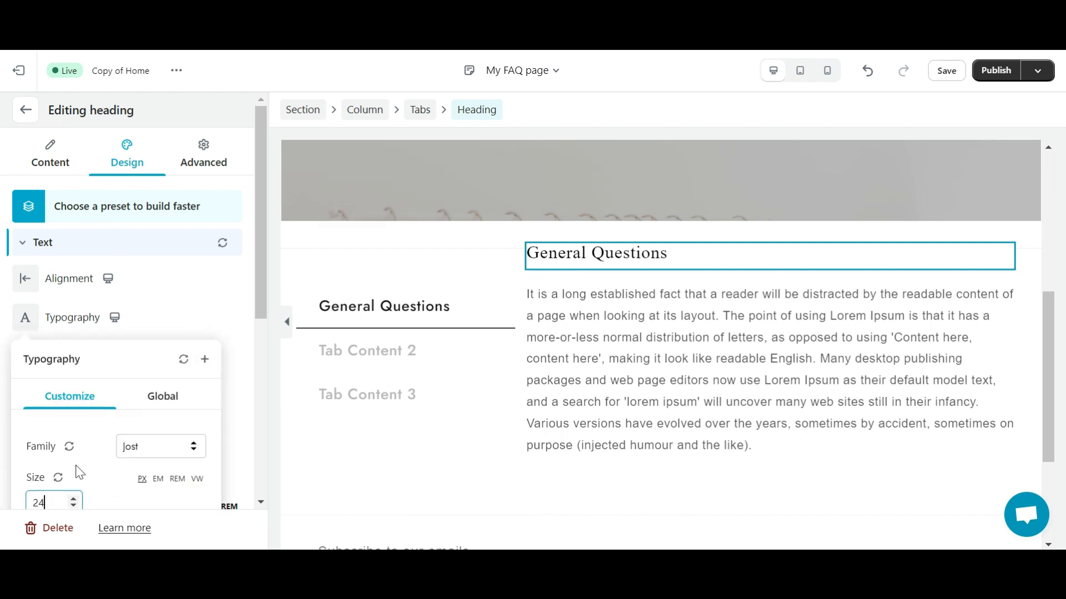
left_click(634, 320)
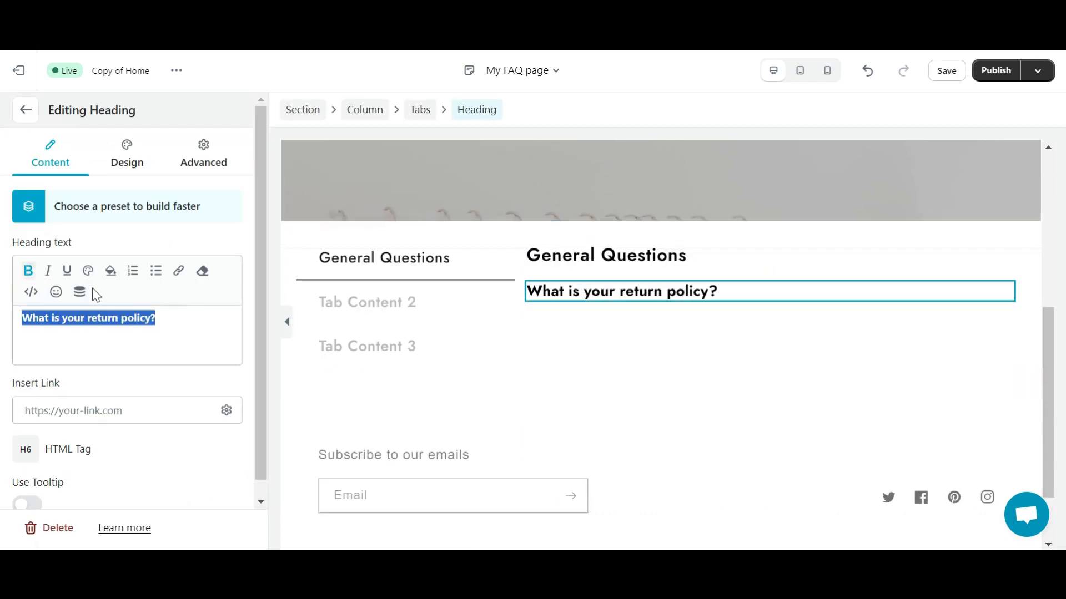
Remove the bold from the "What is your return policy?" heading and add a Text element below it
key("ctrl+b")
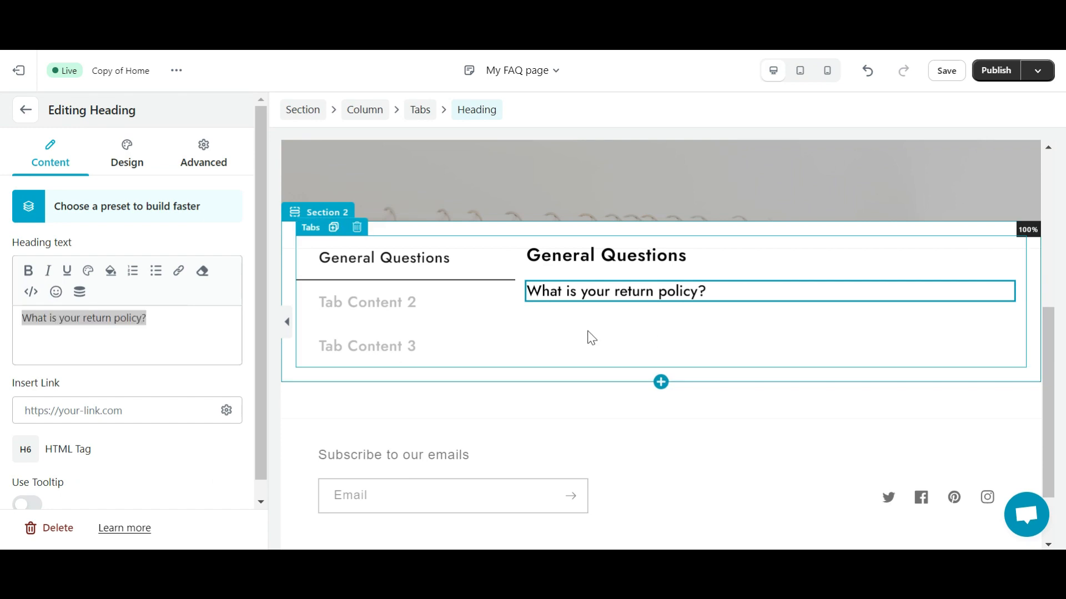
left_click(27, 110)
type("Text")
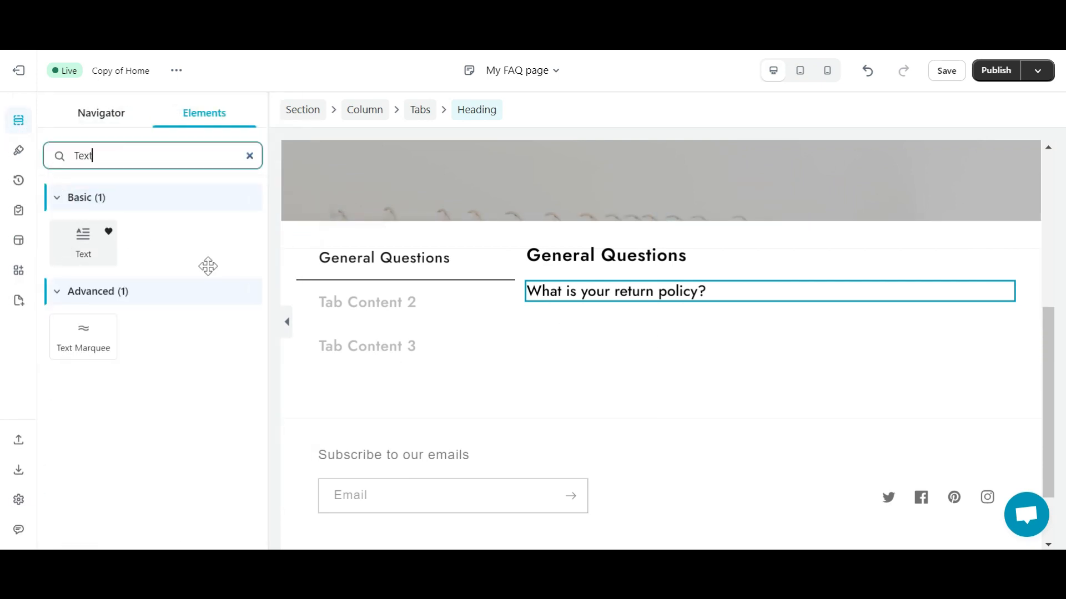
left_click_drag(208, 266, 625, 301)
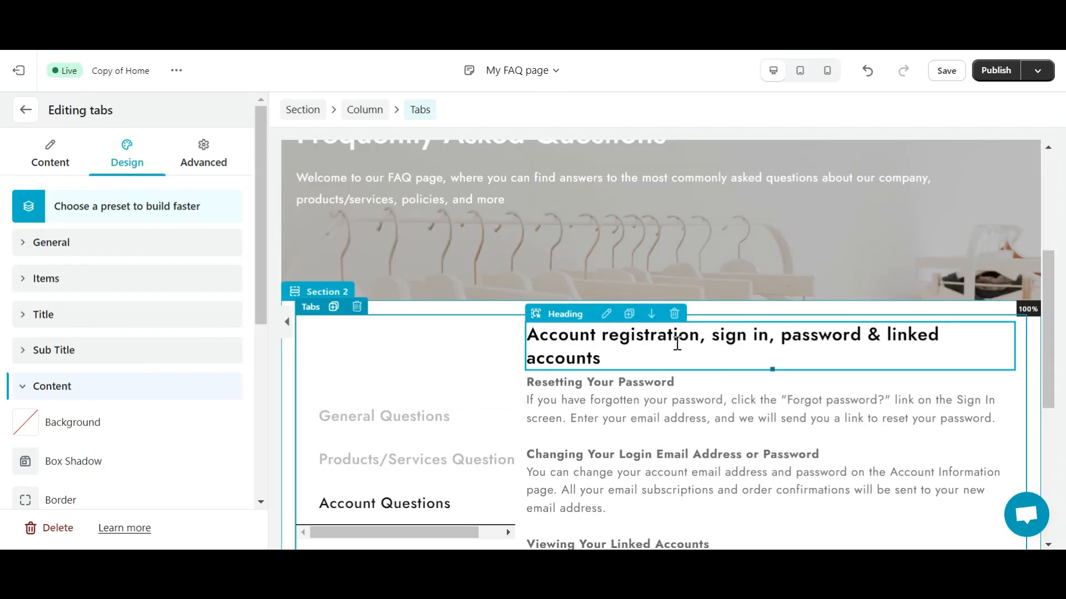
Save and publish the page with the title My FAQ page, and open the published page for viewing
scroll(707, 207, "down", 6)
scroll(708, 207, "up", 10)
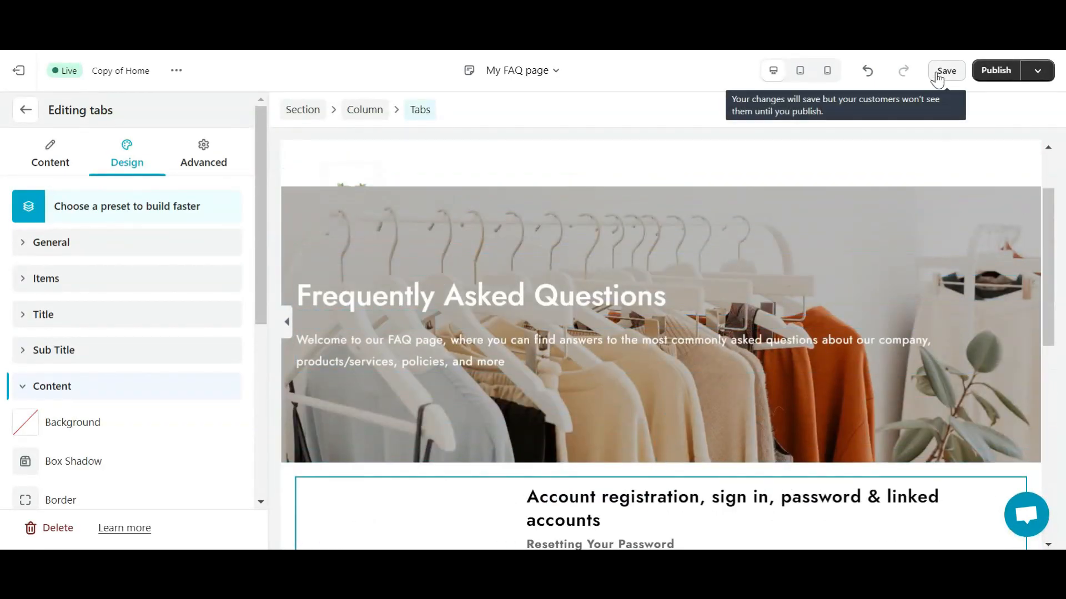
left_click(1004, 72)
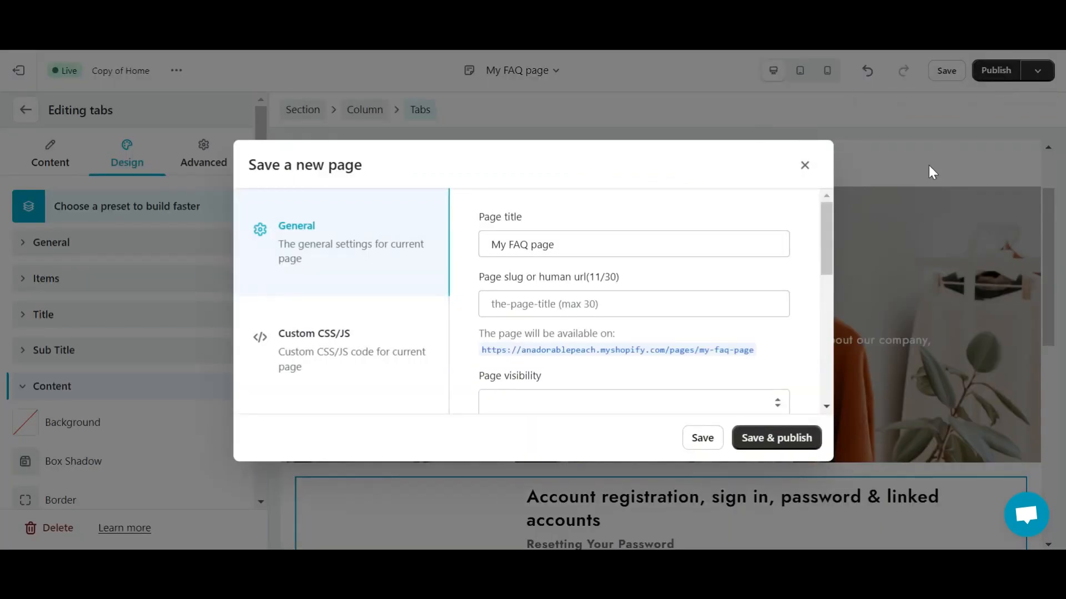
left_click(773, 438)
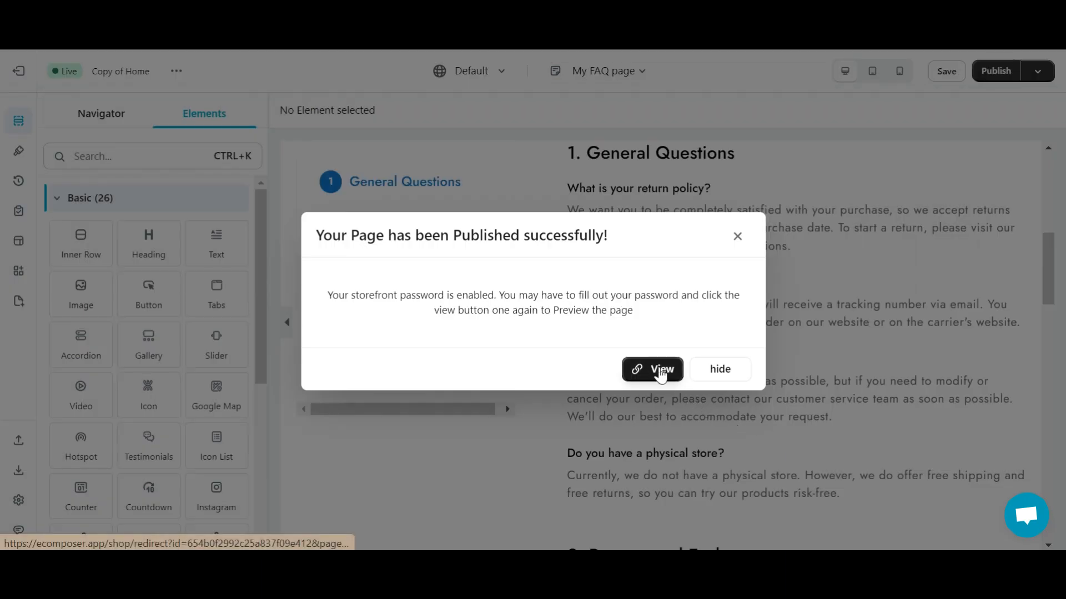
left_click(642, 370)
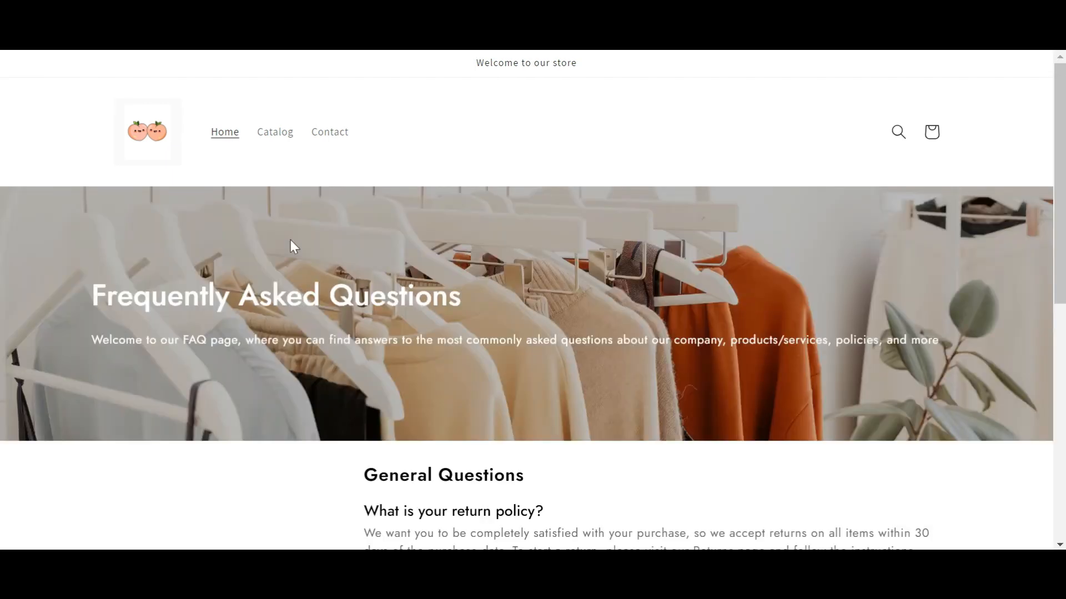
Review the published FAQ page's banner and the contents of the General, Products/Services and Account Questions tabs
scroll(293, 246, "down", 1)
scroll(291, 241, "down", 4)
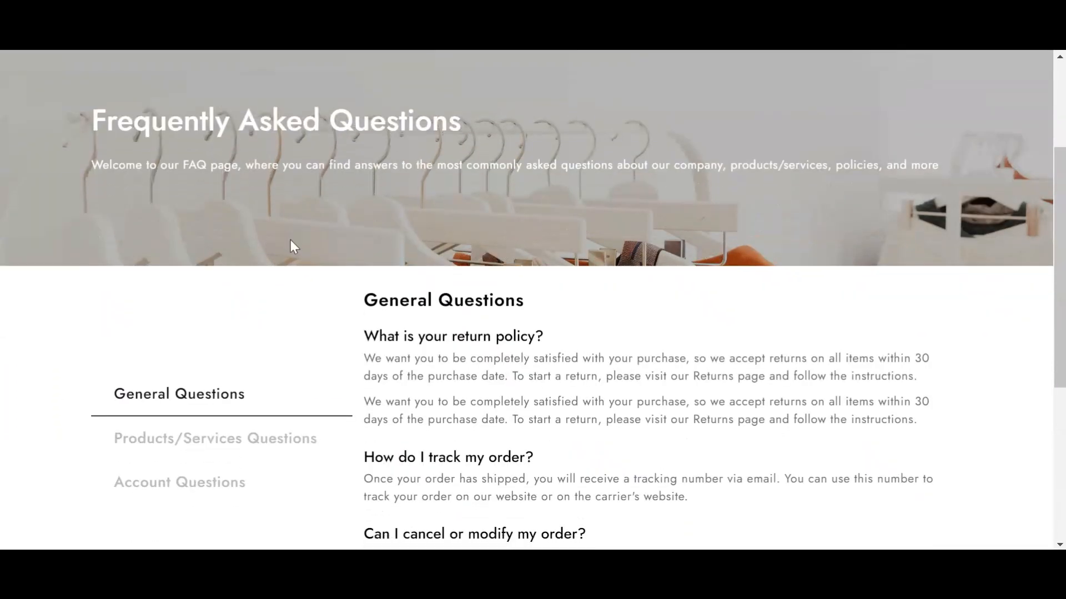
scroll(294, 246, "up", 4)
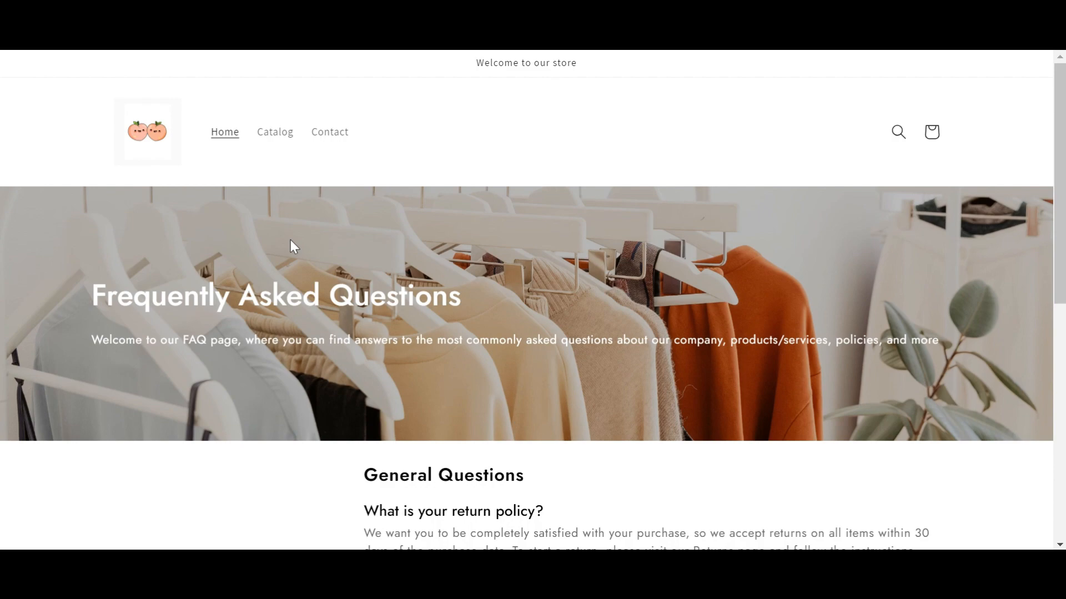
scroll(292, 244, "down", 5)
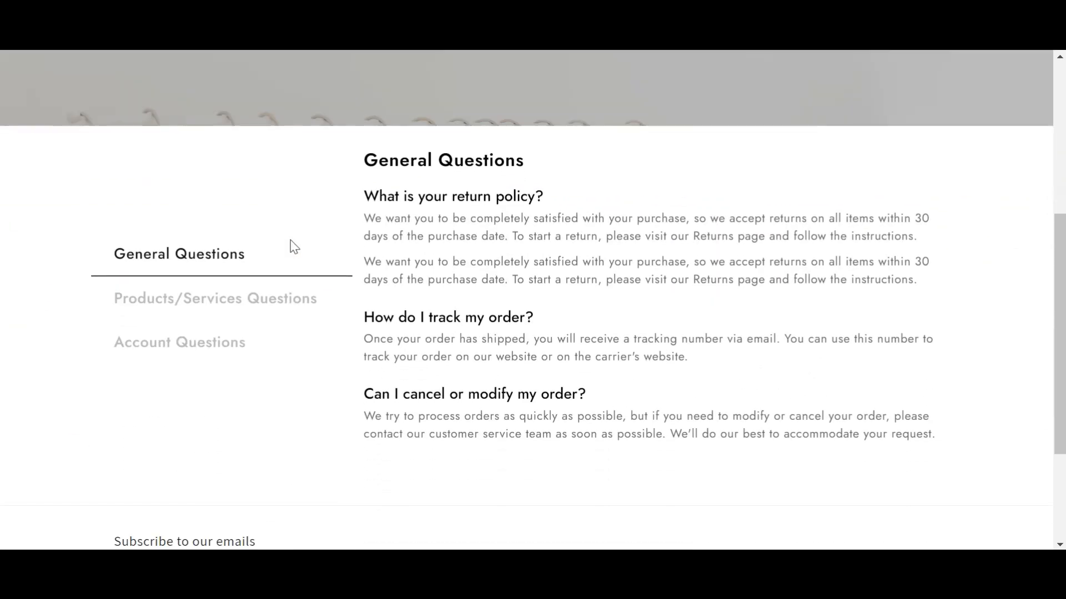
left_click(257, 299)
scroll(595, 304, "down", 12)
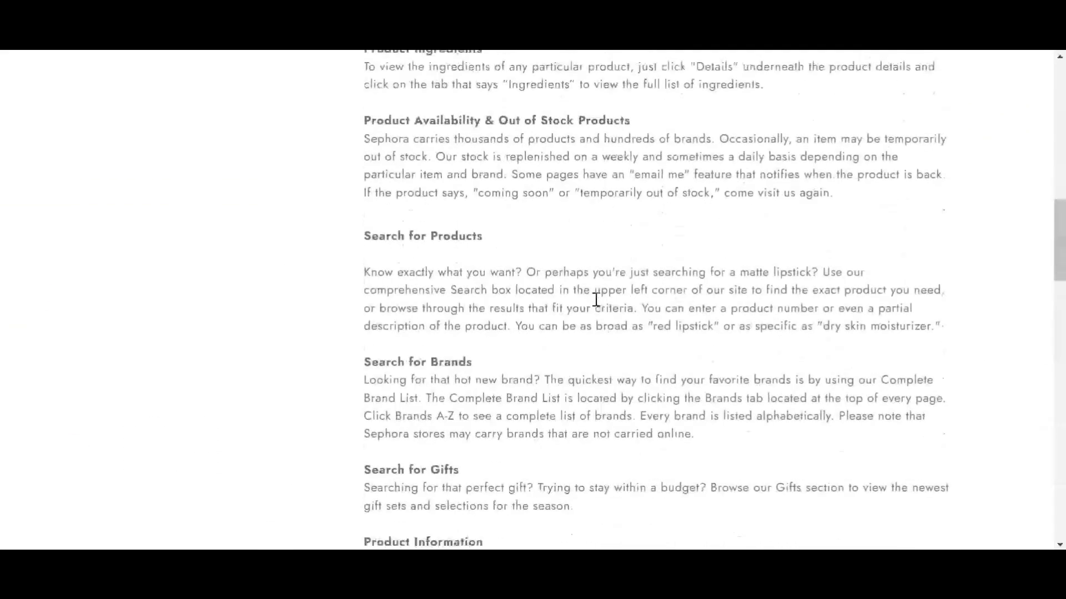
scroll(596, 302, "down", 10)
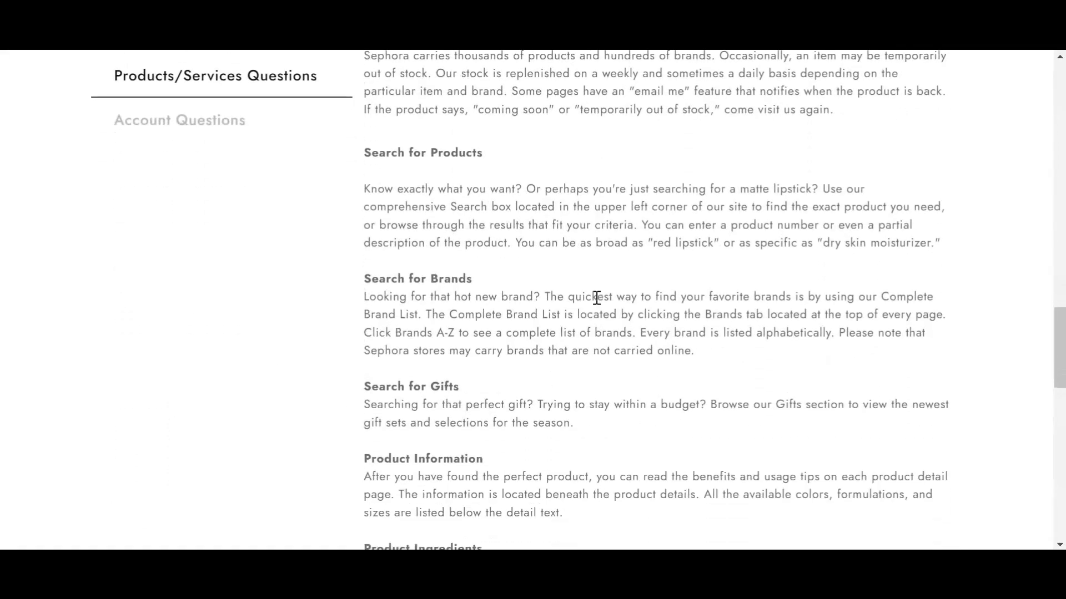
scroll(596, 298, "down", 3)
scroll(597, 297, "up", 10)
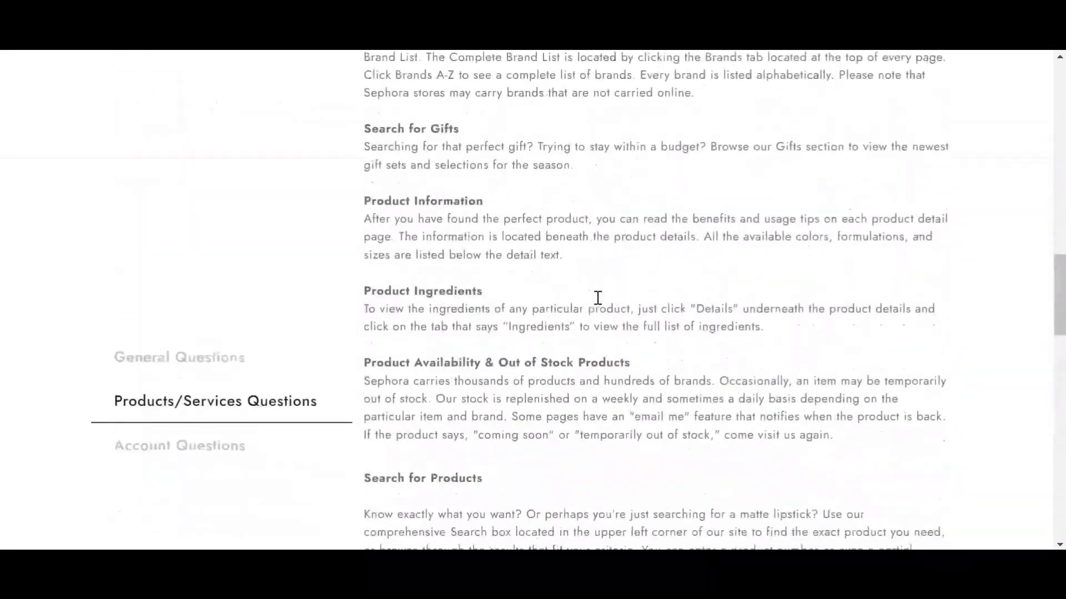
left_click(186, 373)
scroll(688, 322, "down", 3)
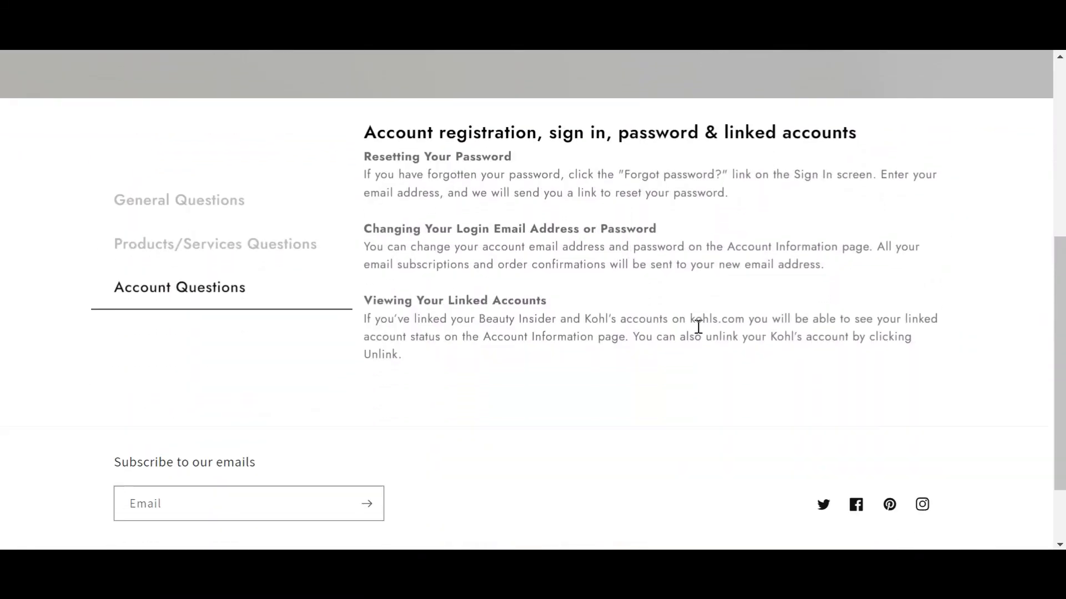
scroll(698, 382, "up", 8)
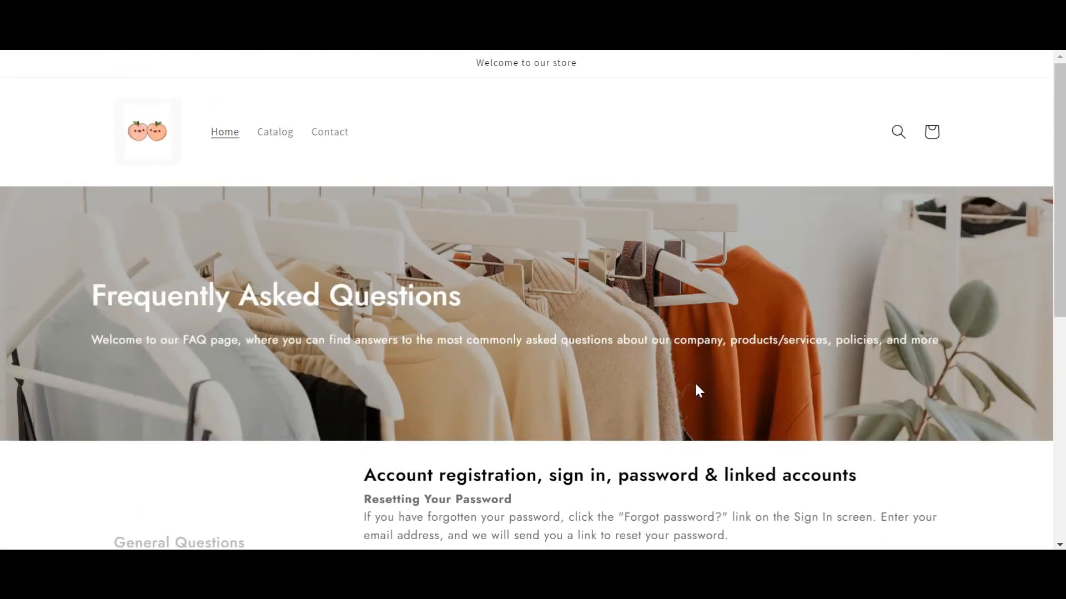